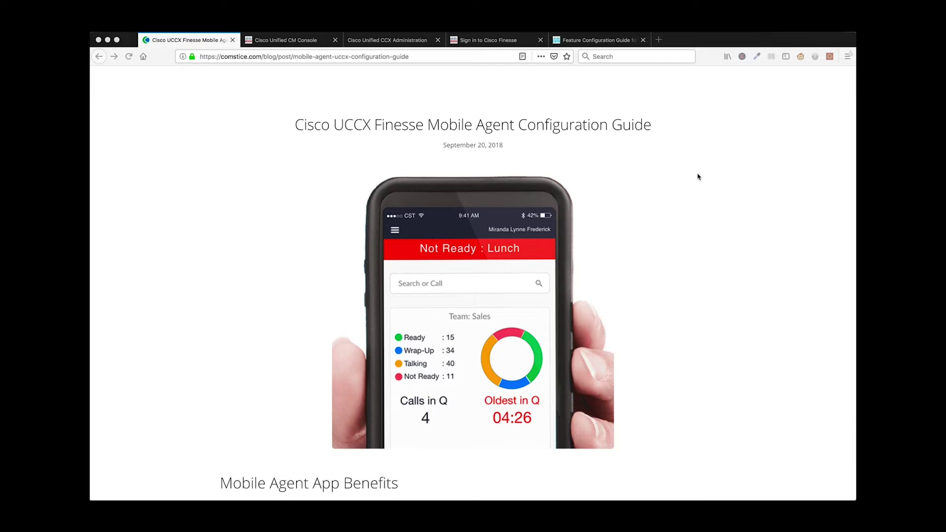
Scroll through the Comstice UCCX Finesse Mobile Agent guide before the Finesse demo.
scroll(697, 192, down, 2)
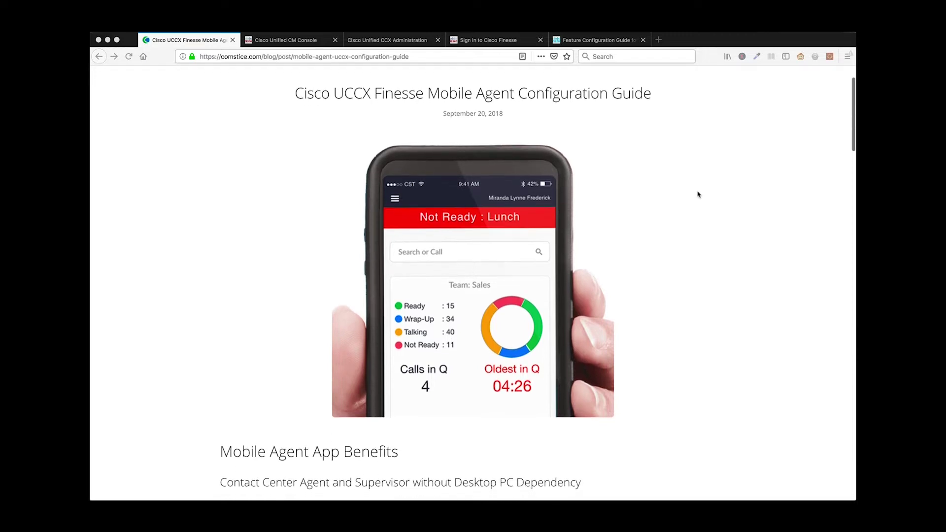
scroll(698, 195, down, 1)
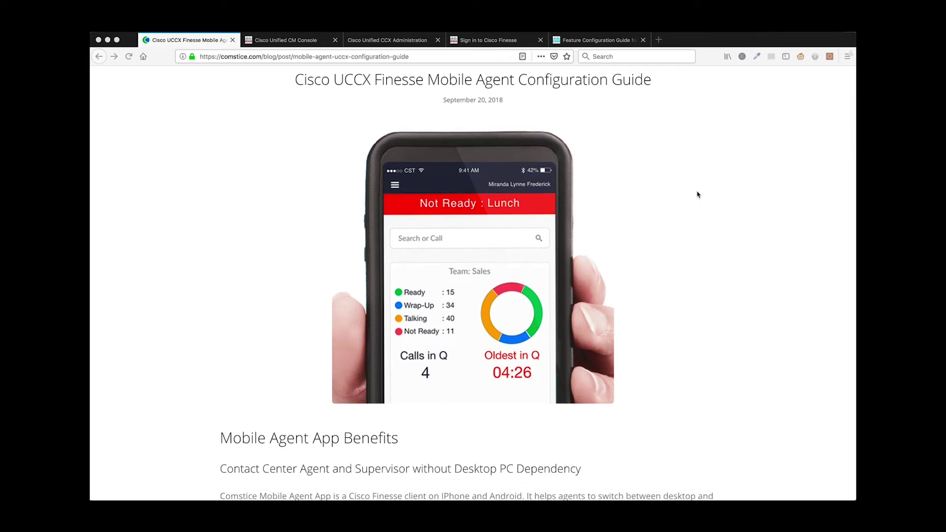
scroll(698, 194, down, 2)
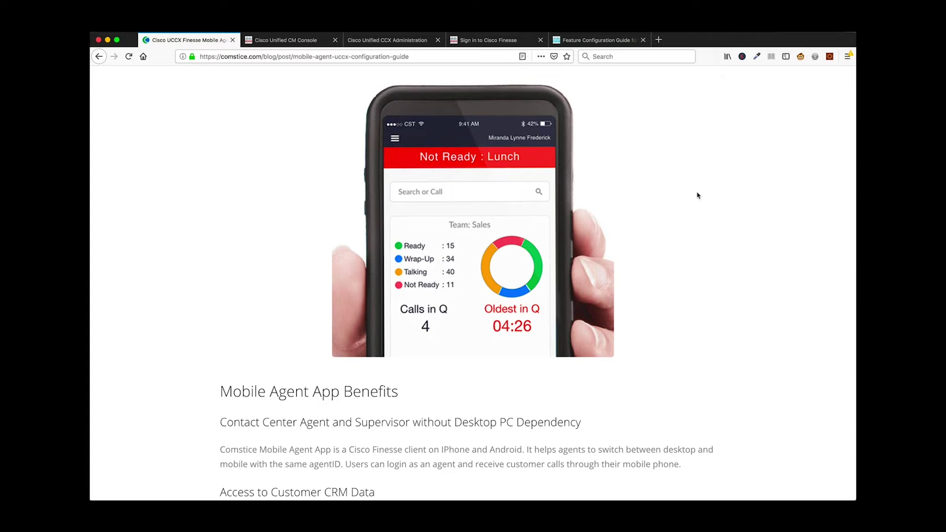
scroll(698, 196, down, 1)
scroll(698, 195, down, 2)
scroll(698, 195, up, 2)
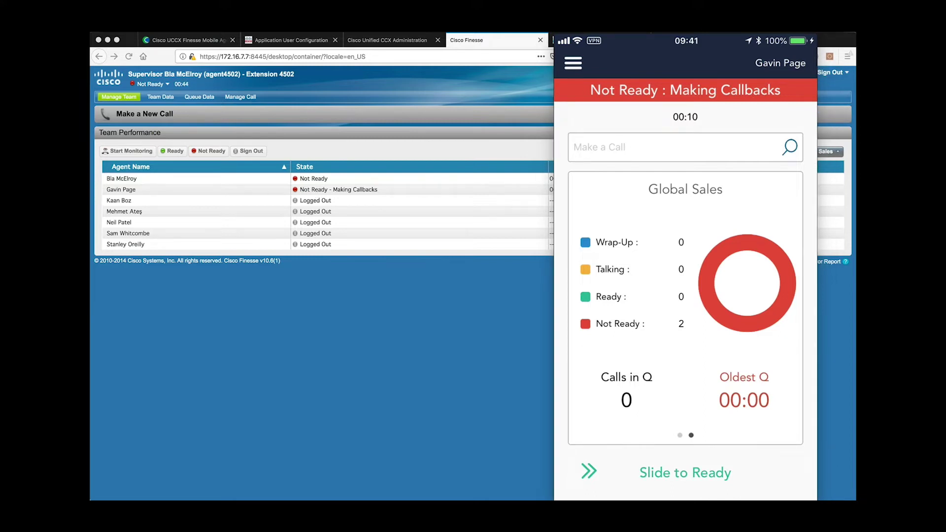
Open and close the mobile app's side menu, then slide the agent to Ready.
click(573, 63)
click(764, 296)
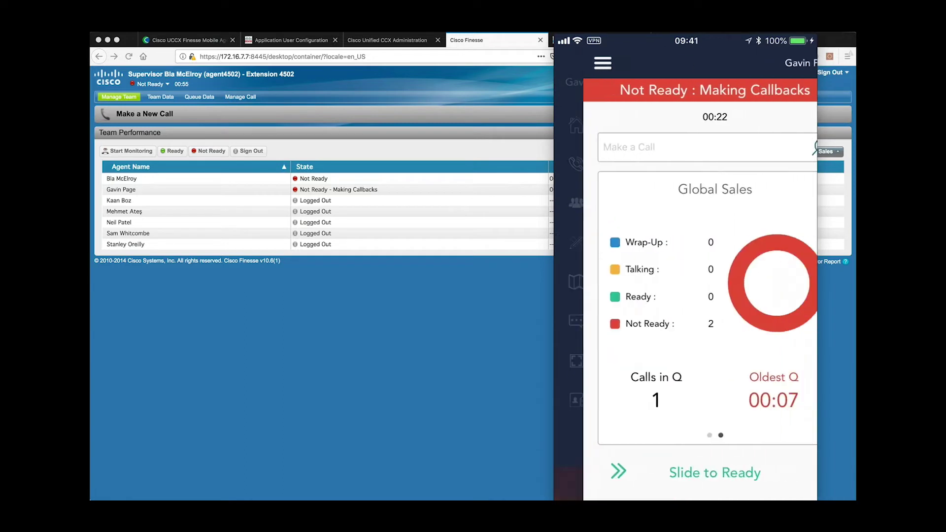
drag(589, 471, 751, 471)
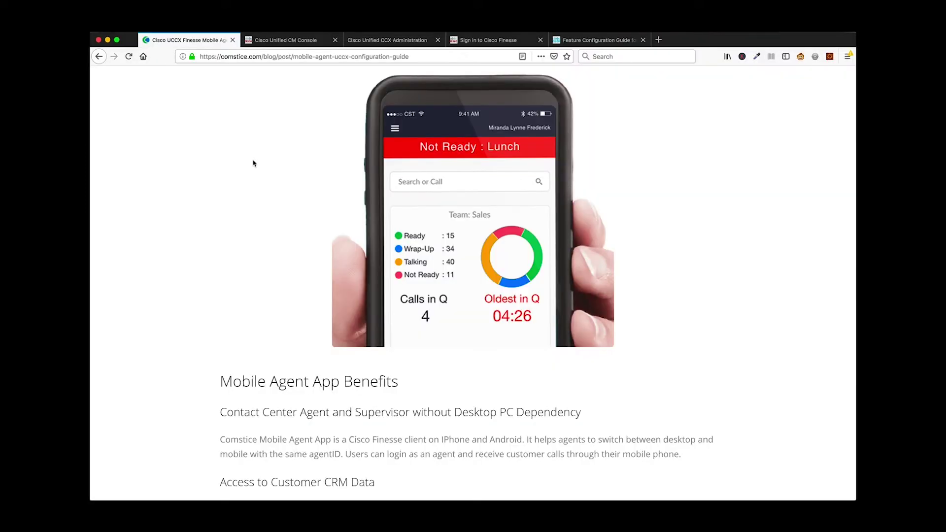
Read the app benefits, highlighting the desktop PC dependency and Access to Customer CRM Data headings.
scroll(315, 203, down, 5)
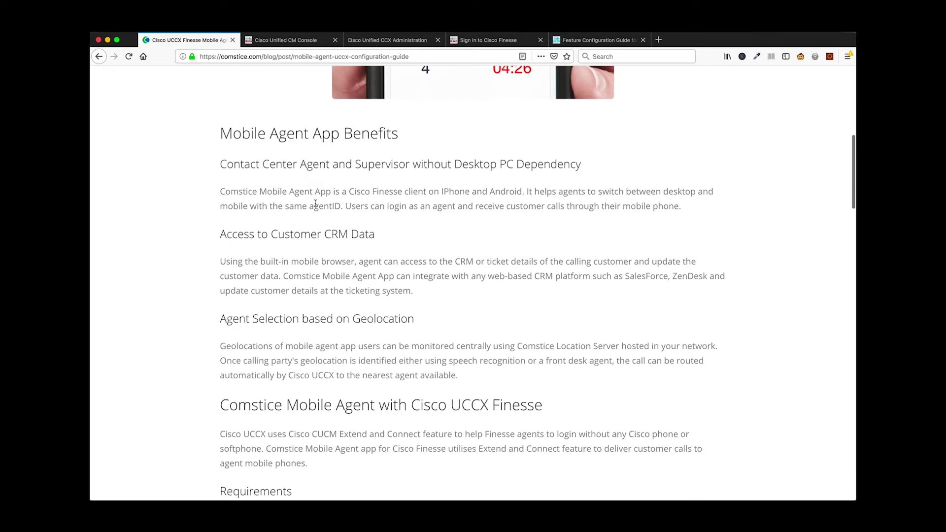
scroll(315, 203, up, 5)
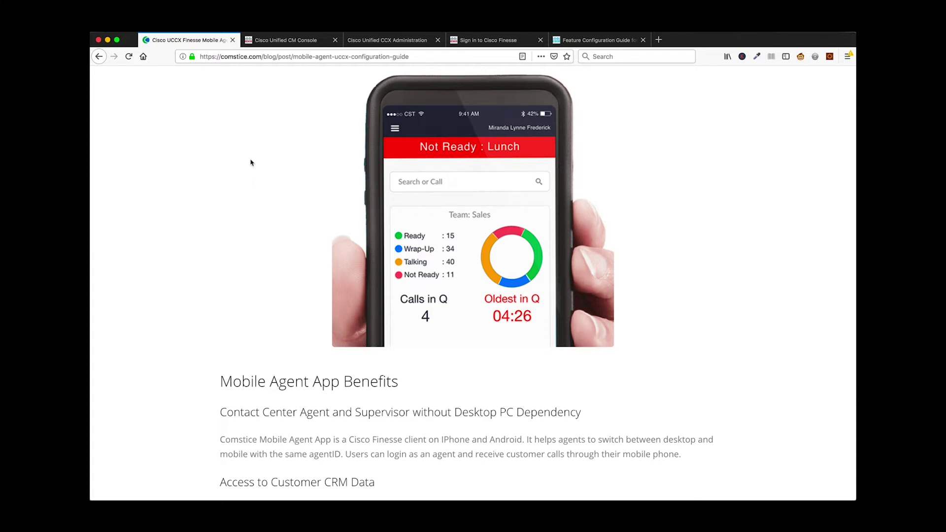
scroll(316, 205, down, 6)
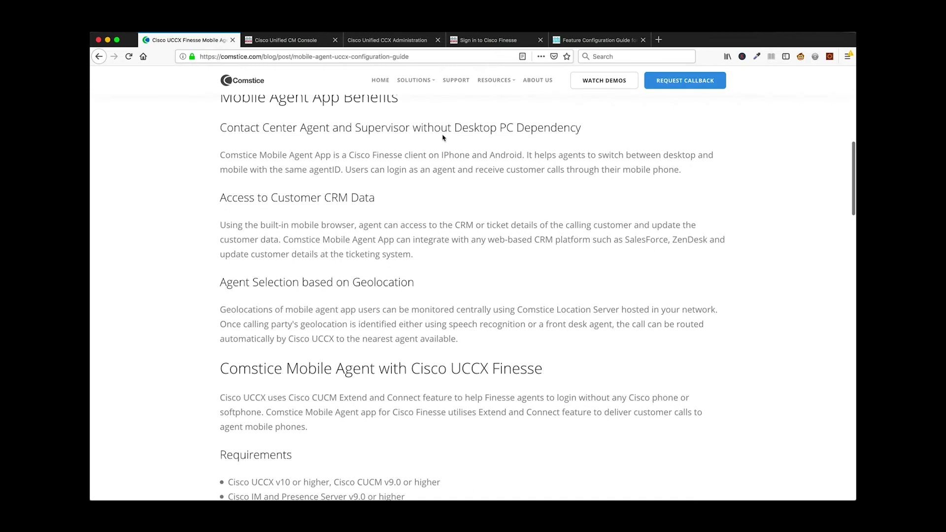
drag(412, 127, 586, 127)
click(594, 129)
click(297, 127)
click(596, 131)
scroll(536, 143, down, 1)
drag(385, 194, 222, 191)
click(365, 148)
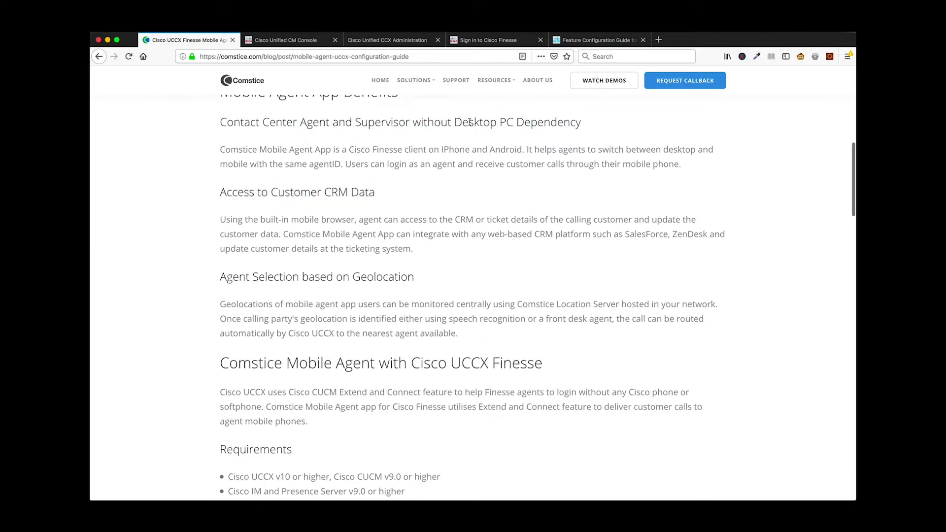
drag(441, 123, 582, 126)
click(582, 126)
Highlight the CRM Data and geolocation headings, then scroll on to Configuring Cisco UCCX.
scroll(420, 187, down, 1)
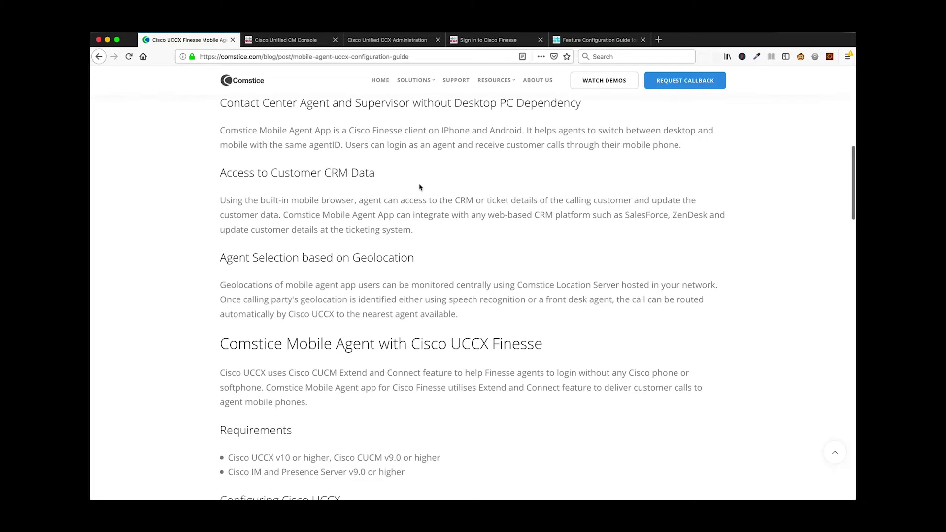
mouse_move(375, 176)
mouse_down()
mouse_move(220, 174)
mouse_move(367, 174)
mouse_up()
click(222, 173)
click(367, 174)
scroll(395, 179, down, 1)
scroll(394, 179, down, 2)
drag(414, 198, 301, 198)
click(297, 192)
scroll(297, 192, down, 4)
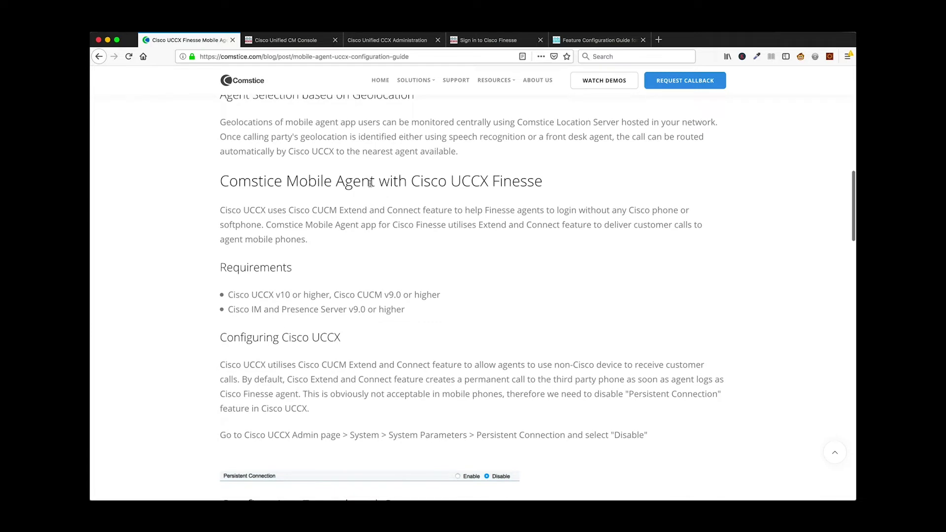
Highlight the UCCX and CUCM v9.0 version requirements and the Extend and Connect phrase.
scroll(369, 183, down, 3)
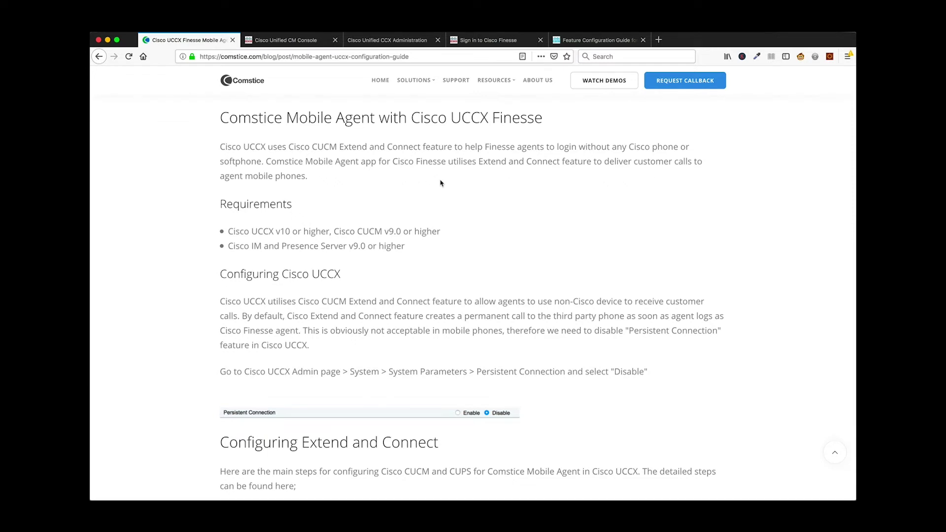
drag(468, 235, 503, 235)
click(251, 231)
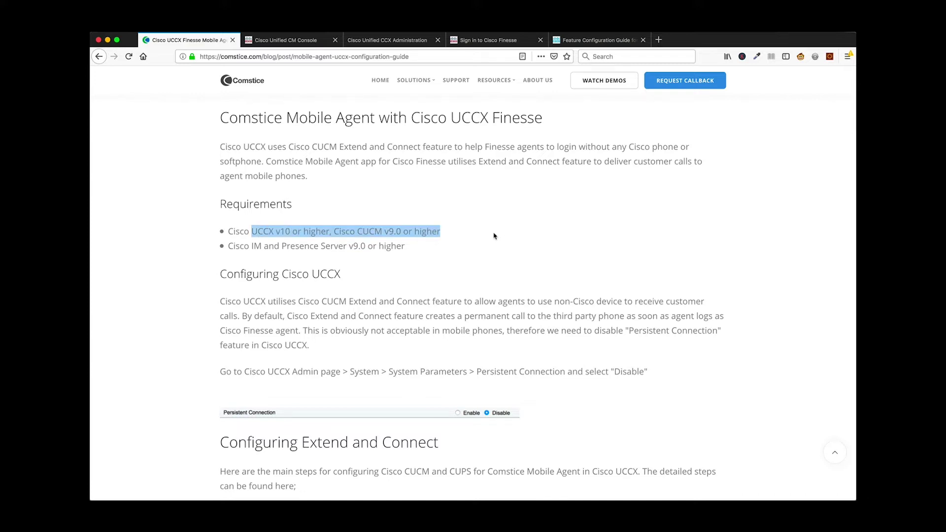
click(438, 244)
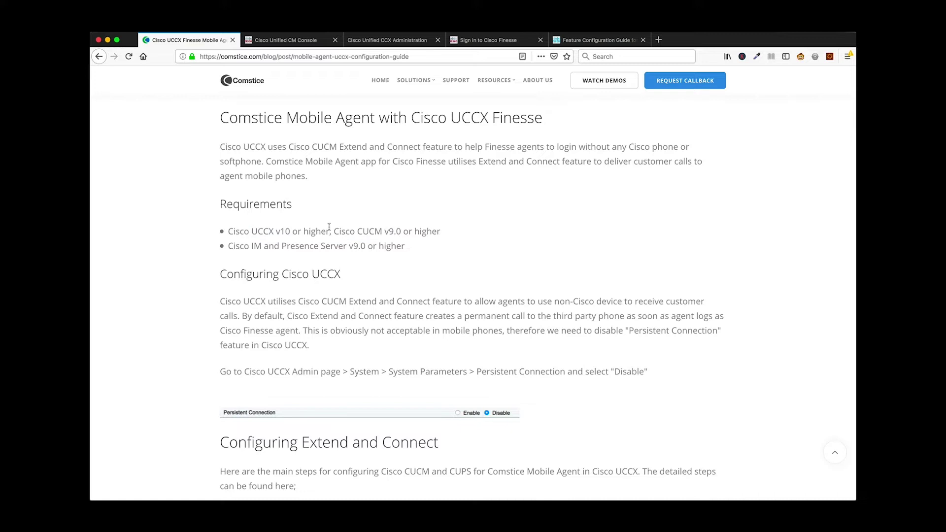
drag(334, 231, 468, 230)
click(467, 230)
drag(321, 301, 467, 301)
click(329, 250)
Highlight the IM and Presence Server requirement, then scroll to Configuring Extend and Connect.
drag(228, 247, 414, 249)
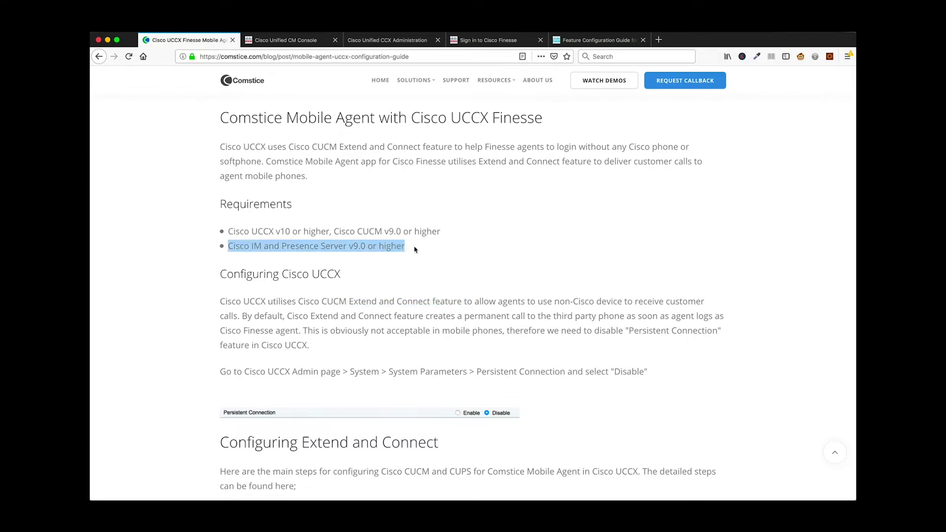
scroll(436, 264, down, 1)
click(436, 264)
scroll(439, 244, down, 2)
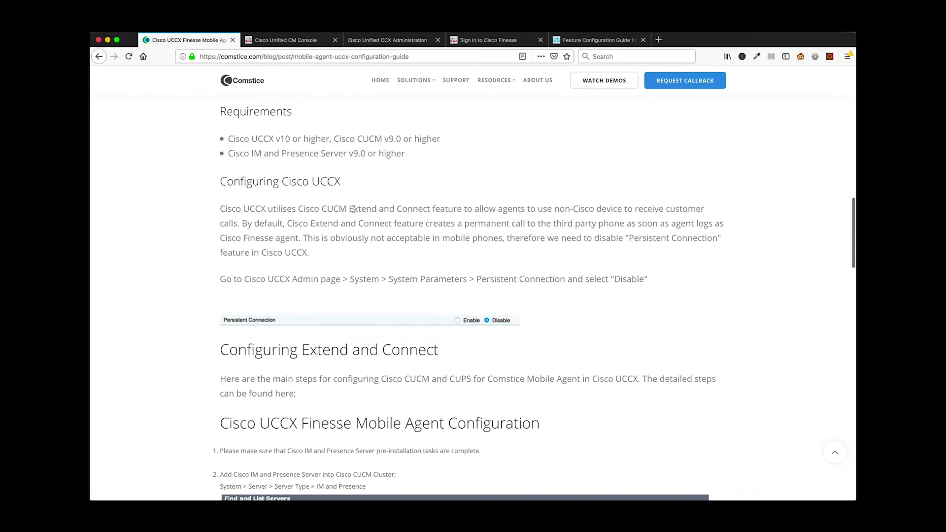
drag(299, 209, 460, 204)
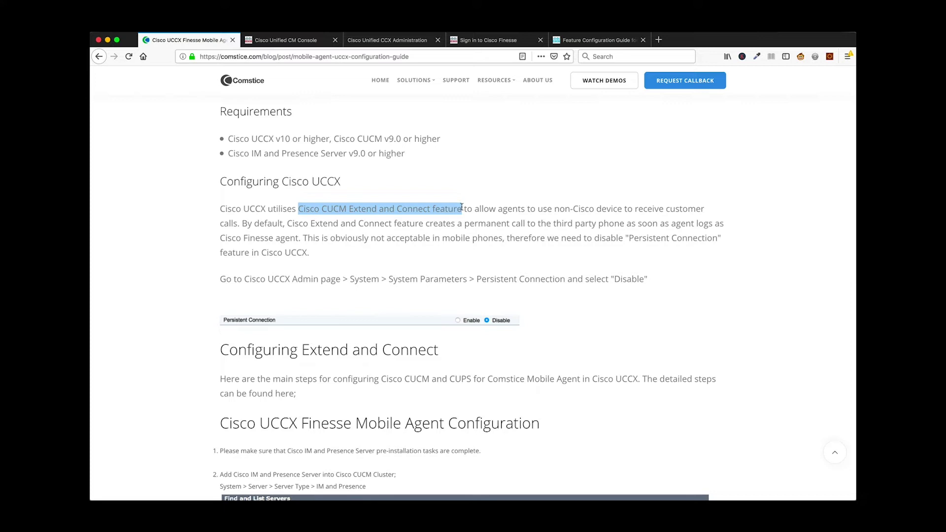
drag(462, 207, 299, 203)
click(299, 203)
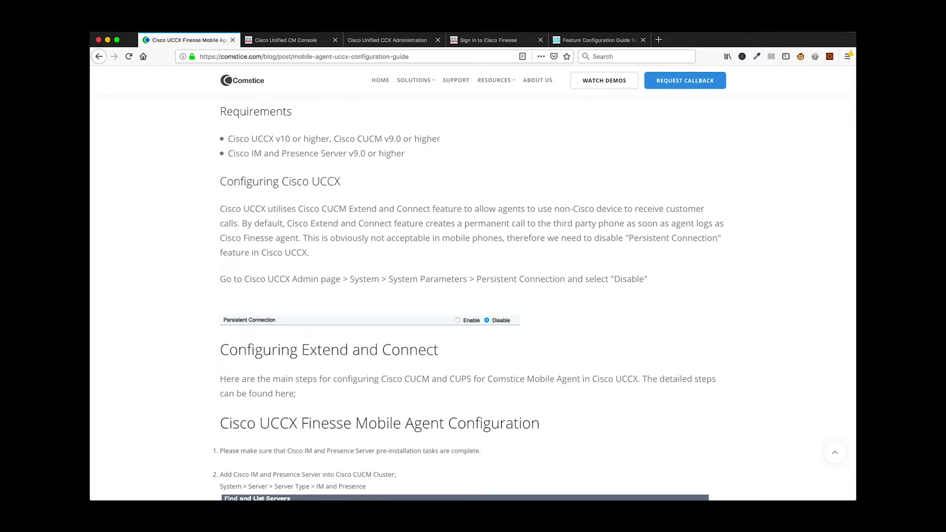
Review the Extend and Connect configuration task flow and Configure User Account steps in Cisco's guide.
click(590, 41)
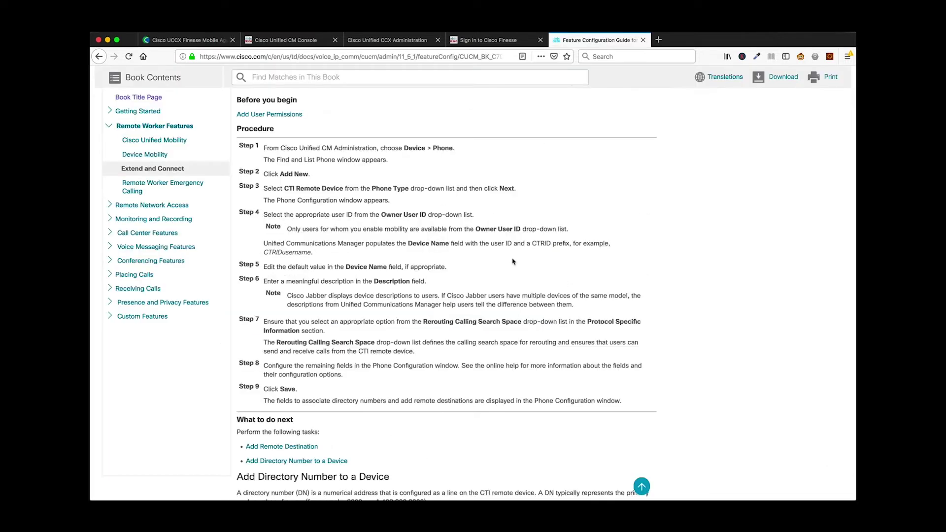
scroll(488, 261, up, 20)
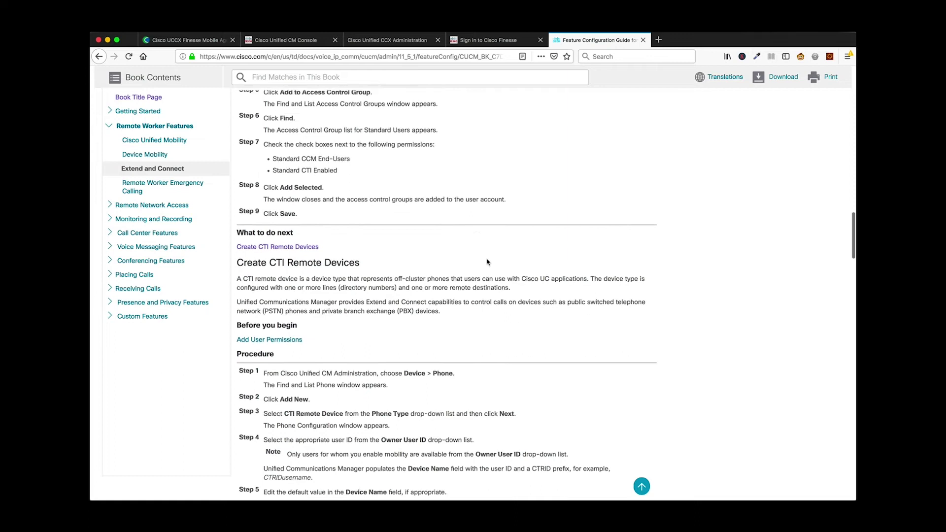
scroll(488, 262, up, 1)
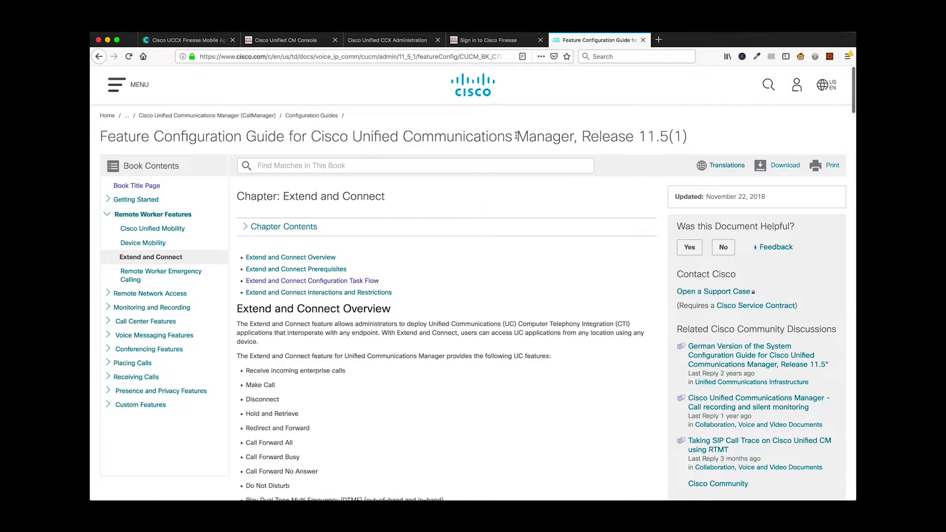
scroll(491, 170, down, 3)
scroll(489, 173, down, 2)
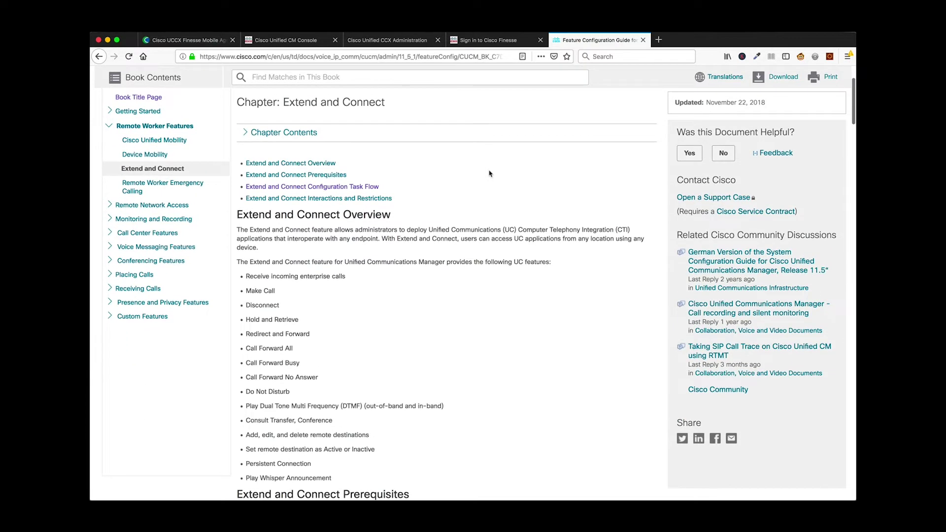
scroll(385, 211, down, 20)
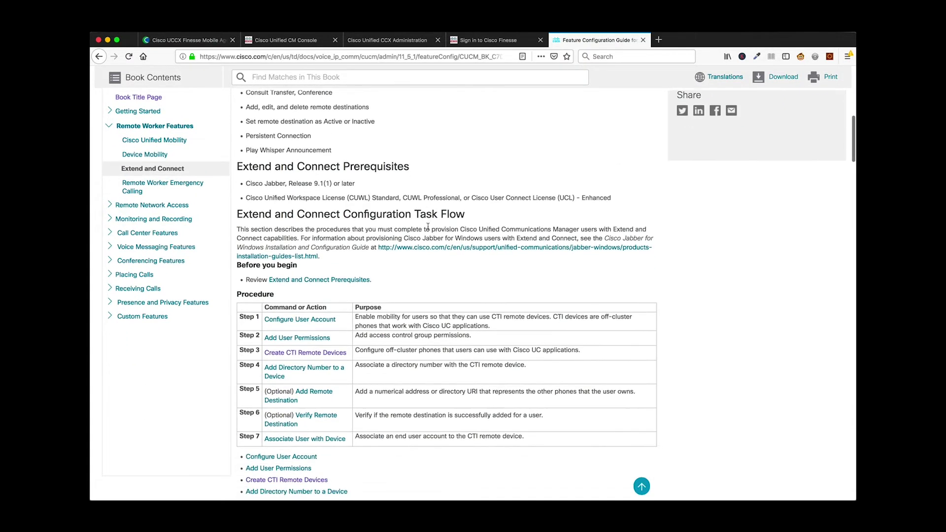
scroll(456, 230, down, 5)
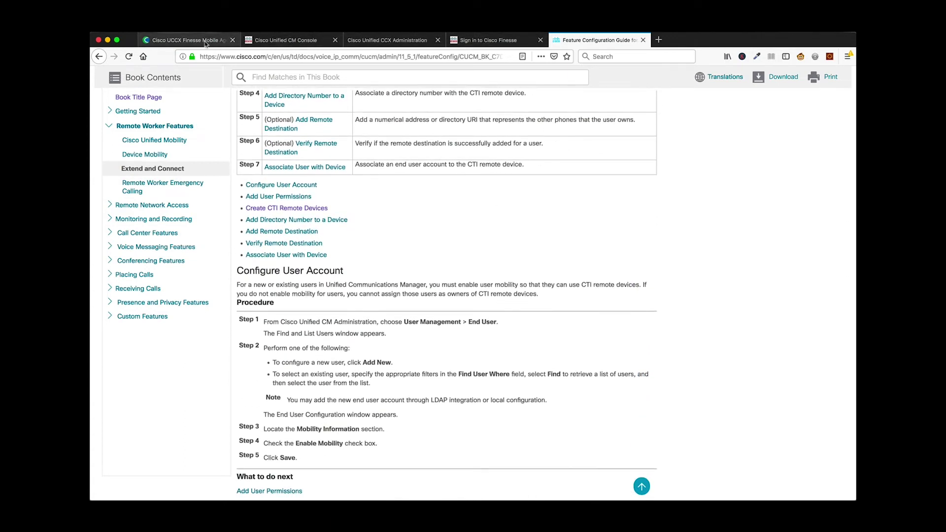
Check the guide's Persistent Connection path, then view it set to Disable in UCCX System Parameters.
click(185, 40)
scroll(369, 226, down, 2)
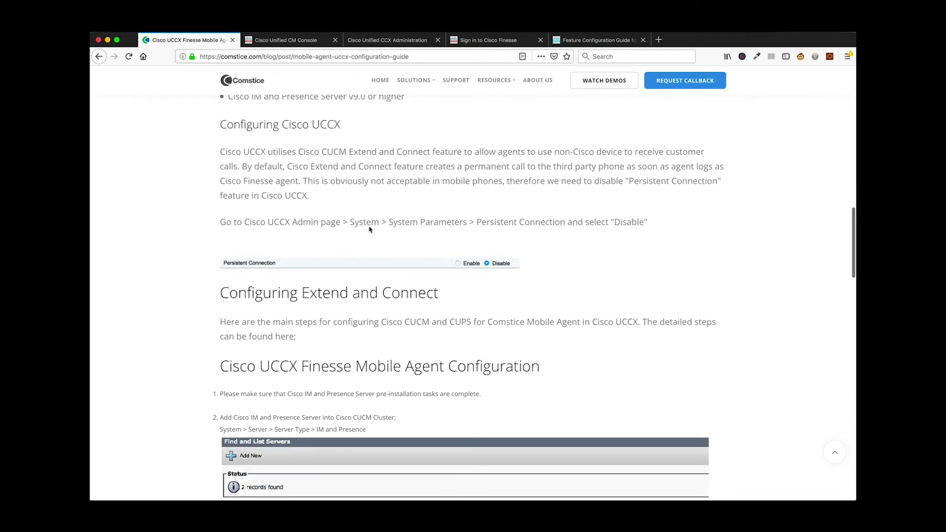
drag(298, 221, 394, 222)
click(392, 223)
click(389, 45)
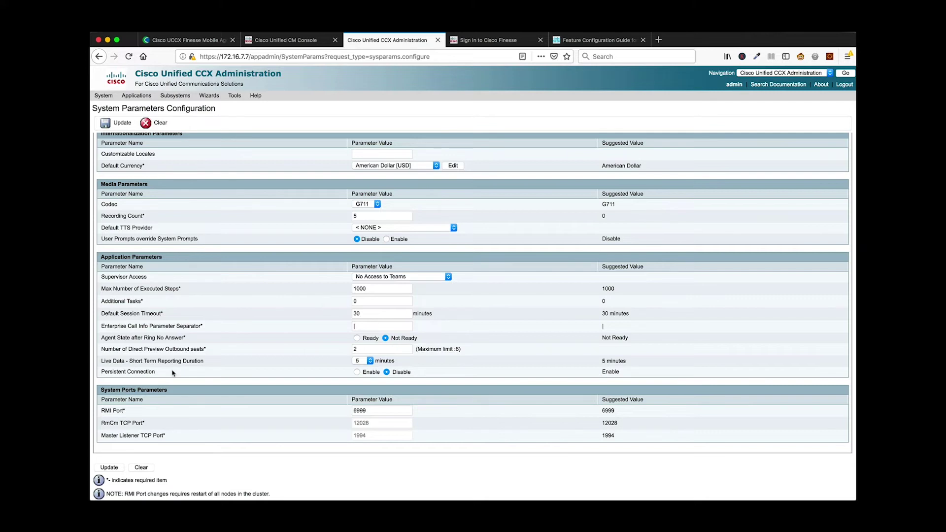
drag(414, 373, 393, 372)
click(398, 372)
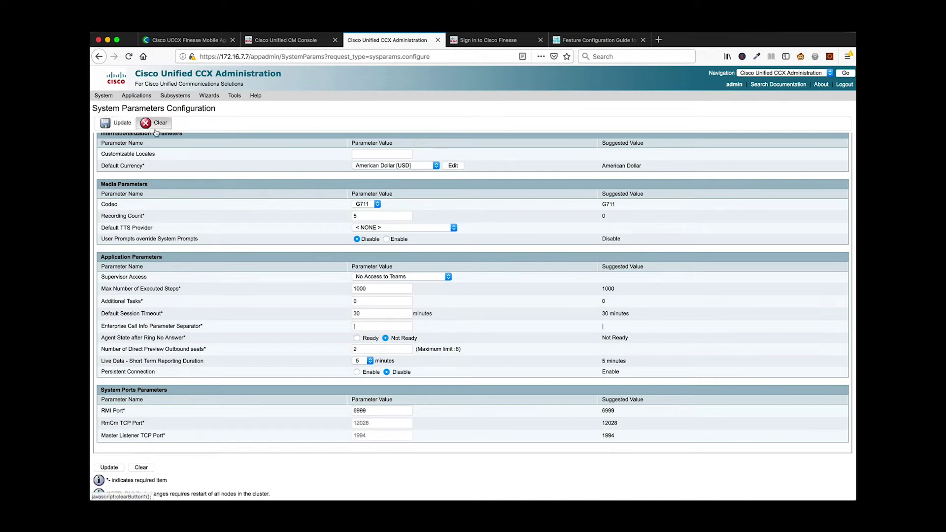
List all configured servers under System > Server, after glancing at the Comstice guide.
click(315, 44)
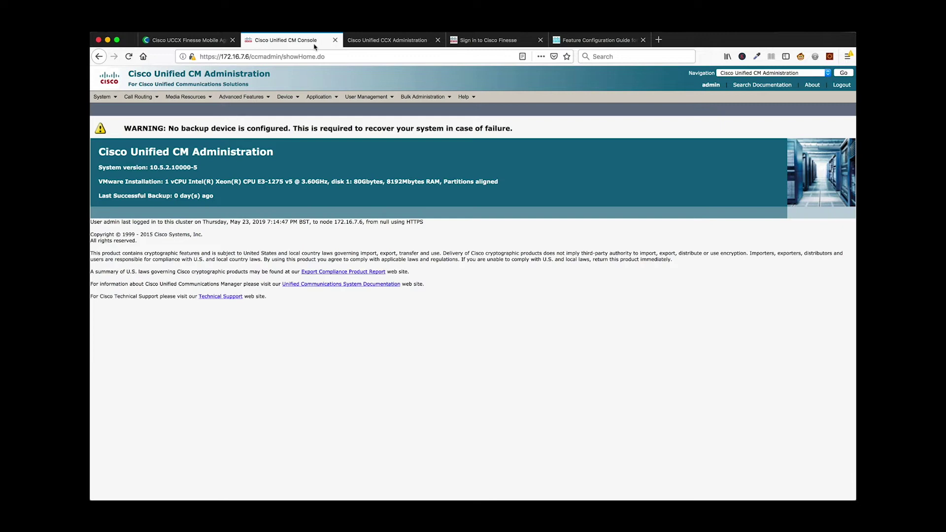
click(180, 41)
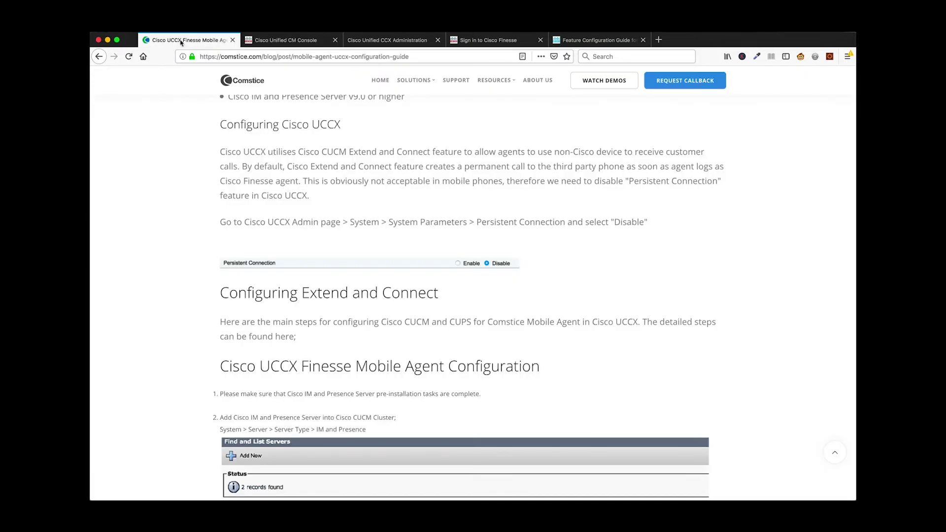
scroll(358, 282, down, 5)
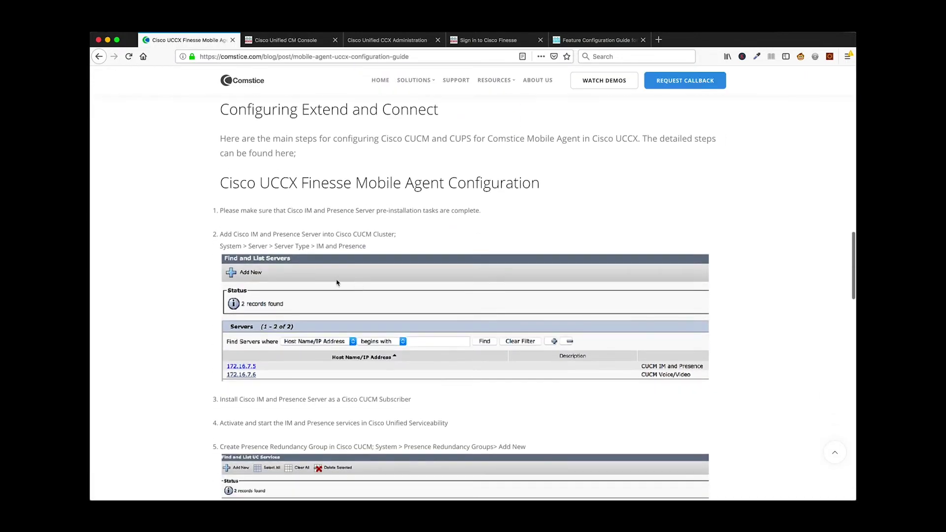
click(292, 40)
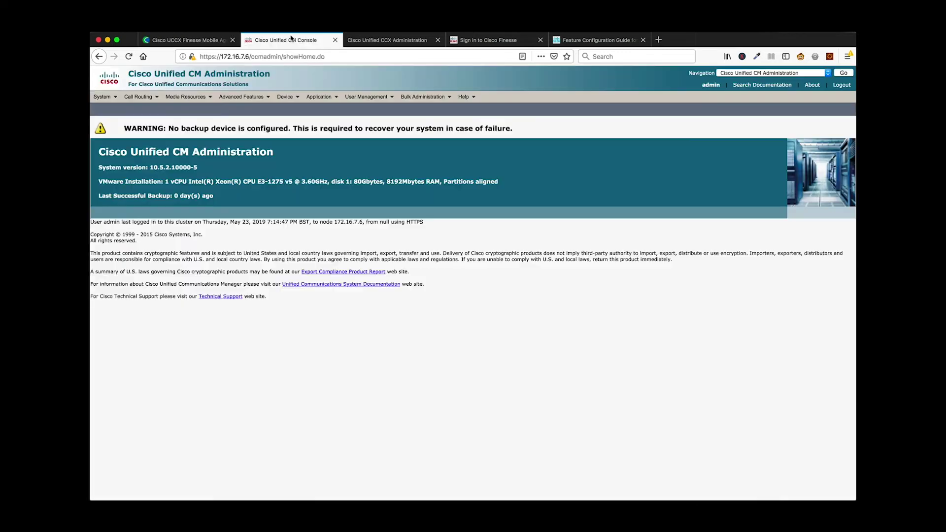
click(103, 97)
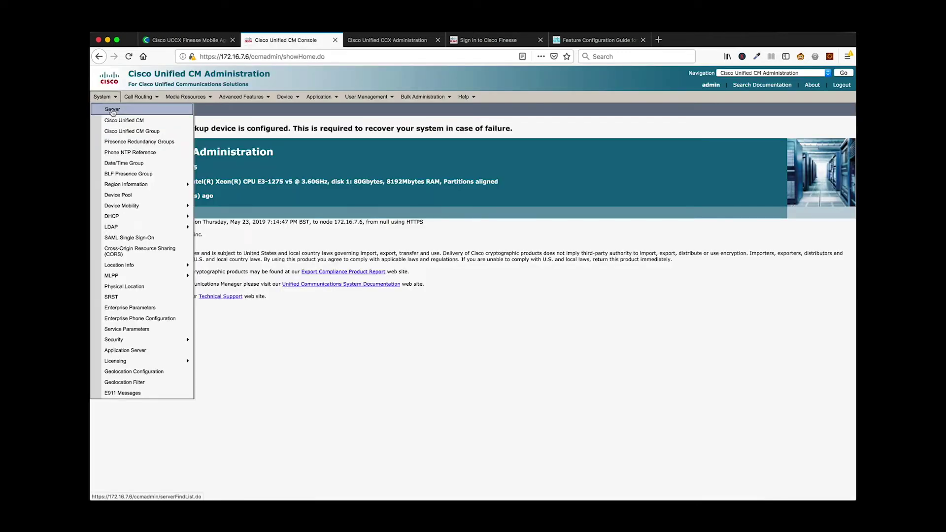
click(111, 107)
click(343, 158)
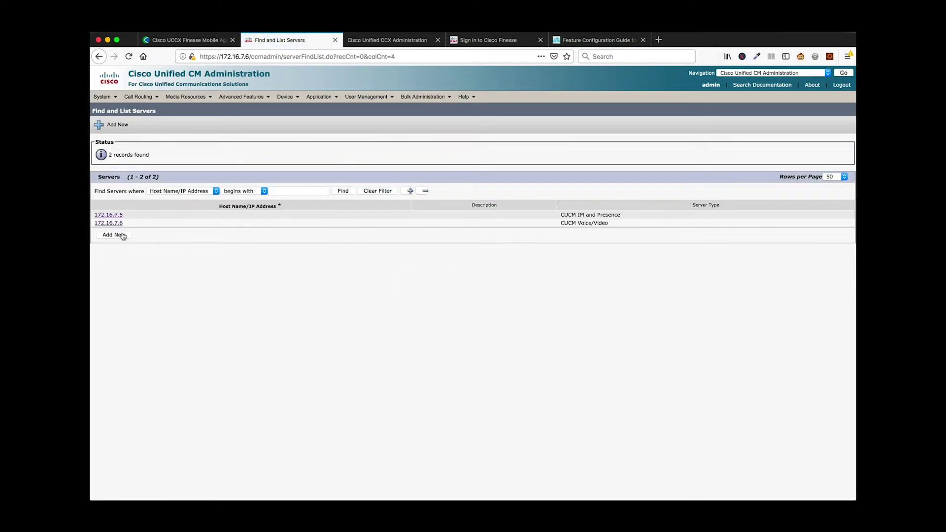
Try adding a CUCM IM and Presence server, then open the existing server 172.16.7.5.
click(123, 236)
click(228, 188)
click(192, 196)
click(112, 209)
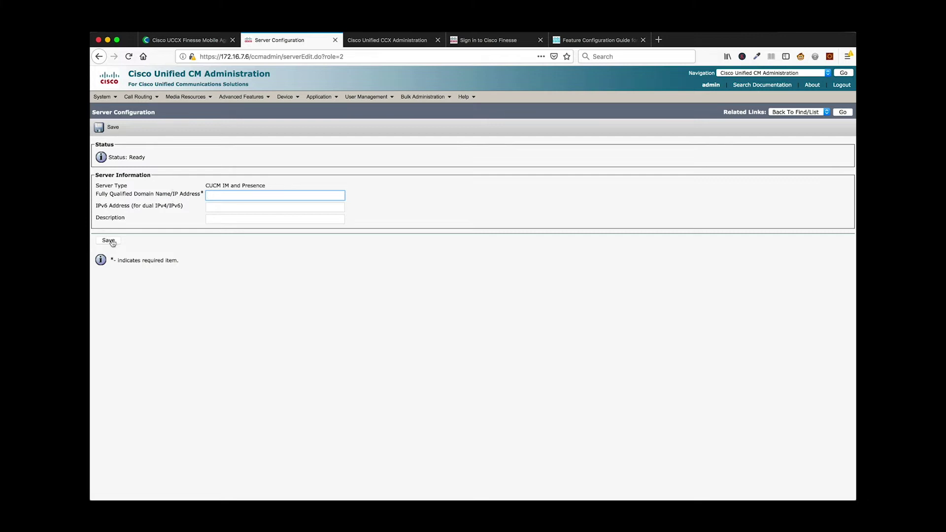
click(106, 97)
click(104, 110)
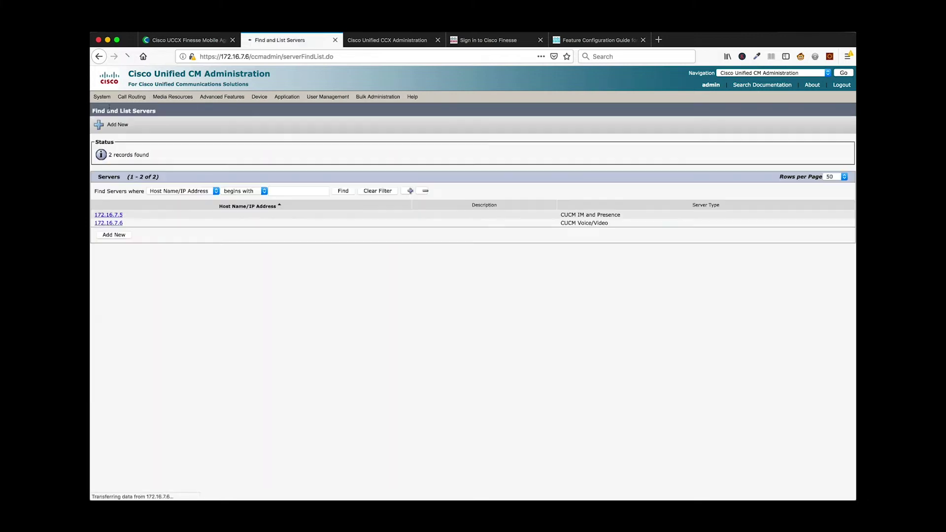
click(111, 215)
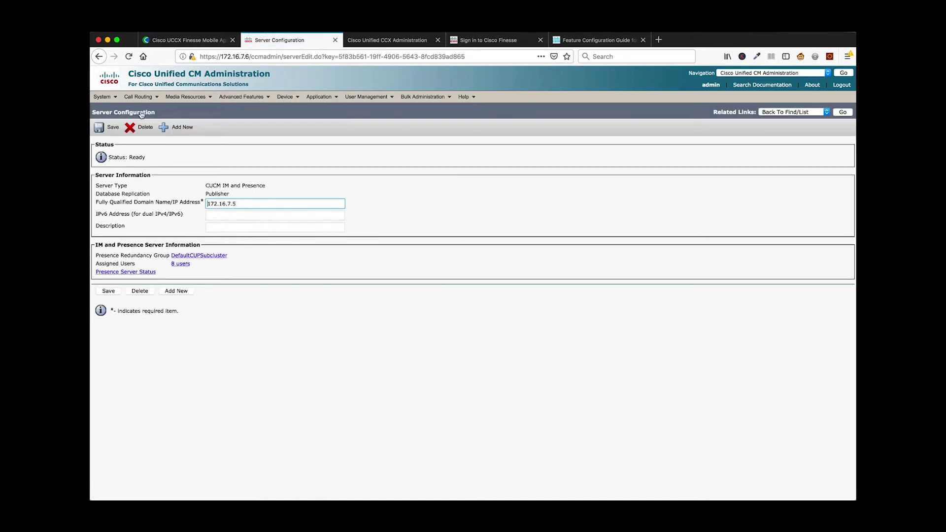
Find and open DefaultCUPSubcluster under System > Presence Redundancy Groups to check its presence server.
click(105, 97)
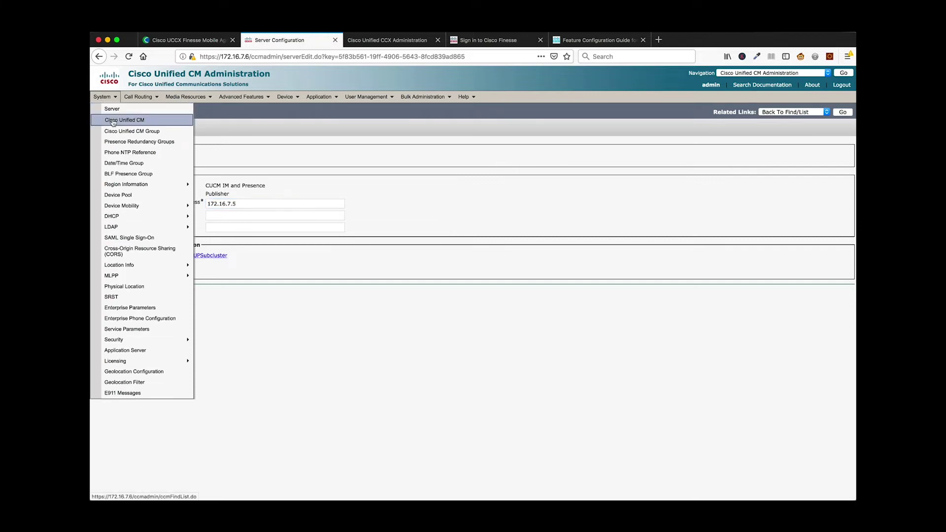
click(132, 142)
click(367, 158)
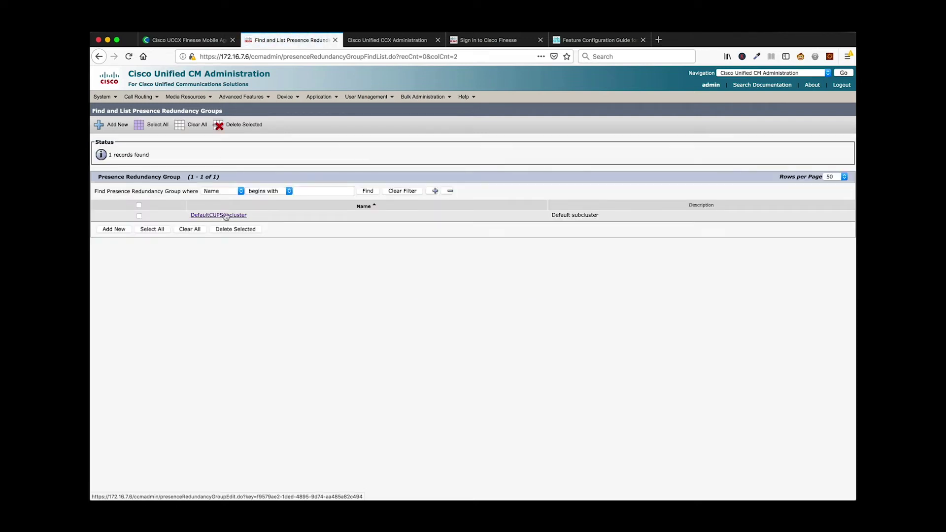
click(230, 215)
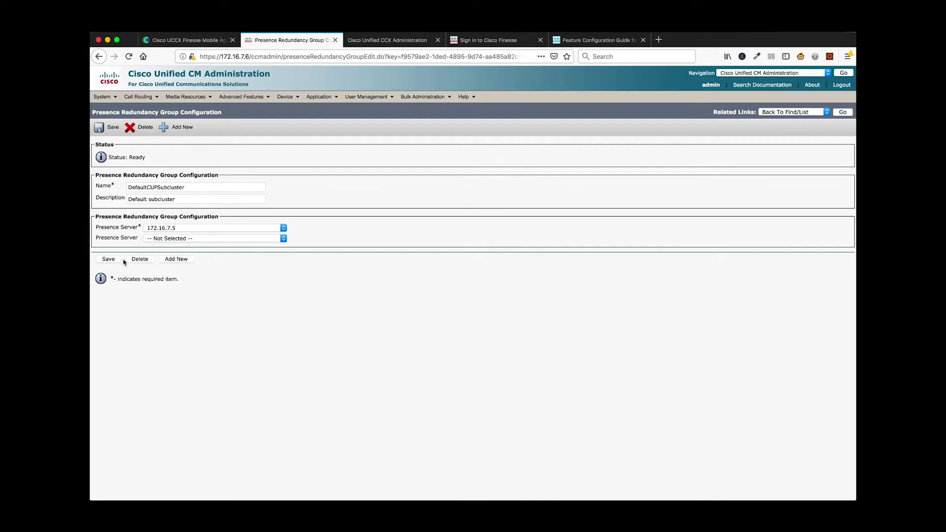
Read the guide's UC Services steps, marking the step 4 and step 5 instructions.
click(210, 46)
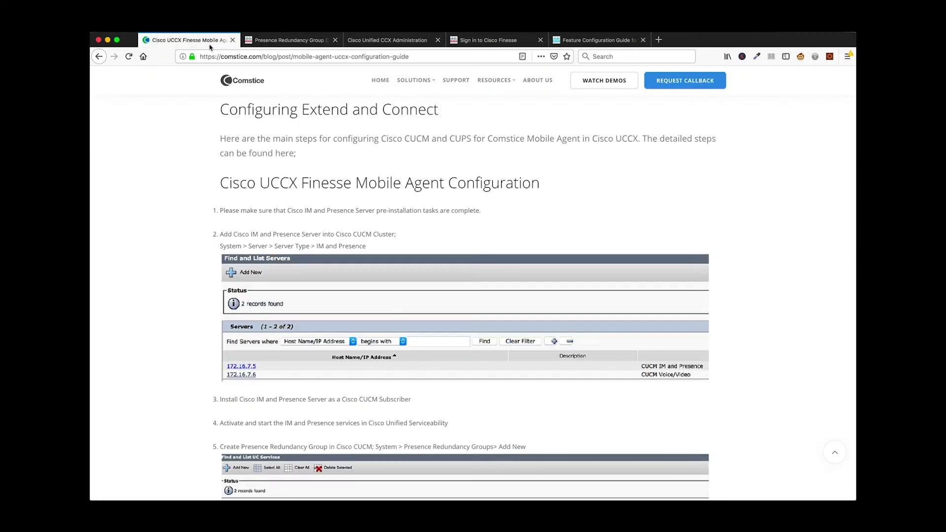
scroll(321, 238, down, 5)
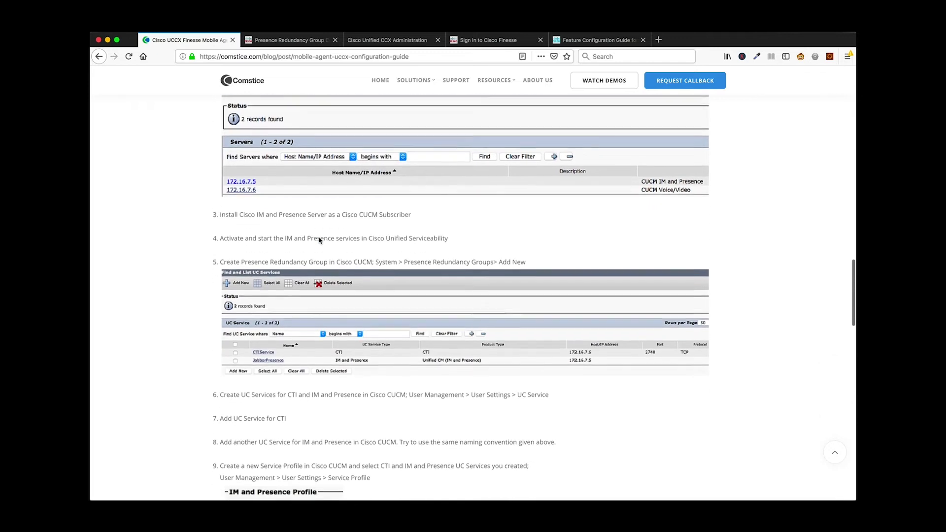
scroll(329, 258, down, 1)
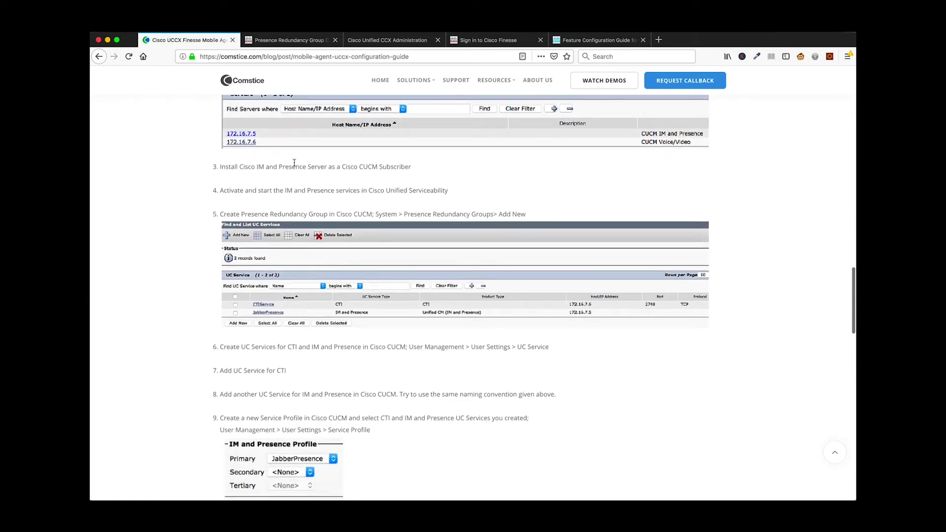
drag(291, 167, 220, 167)
drag(357, 190, 449, 191)
drag(365, 214, 488, 214)
click(337, 194)
drag(293, 190, 450, 193)
click(455, 194)
click(249, 196)
click(450, 194)
shift+click(219, 191)
click(242, 191)
Scroll to the Service Profile steps, briefly checking the CUCM tab before returning.
scroll(295, 207, down, 2)
scroll(294, 207, down, 2)
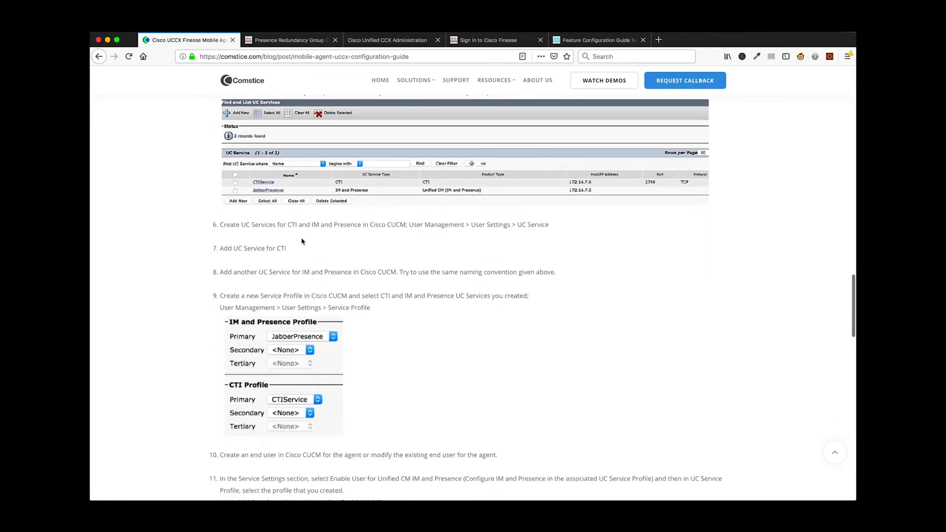
drag(234, 224, 300, 224)
click(296, 42)
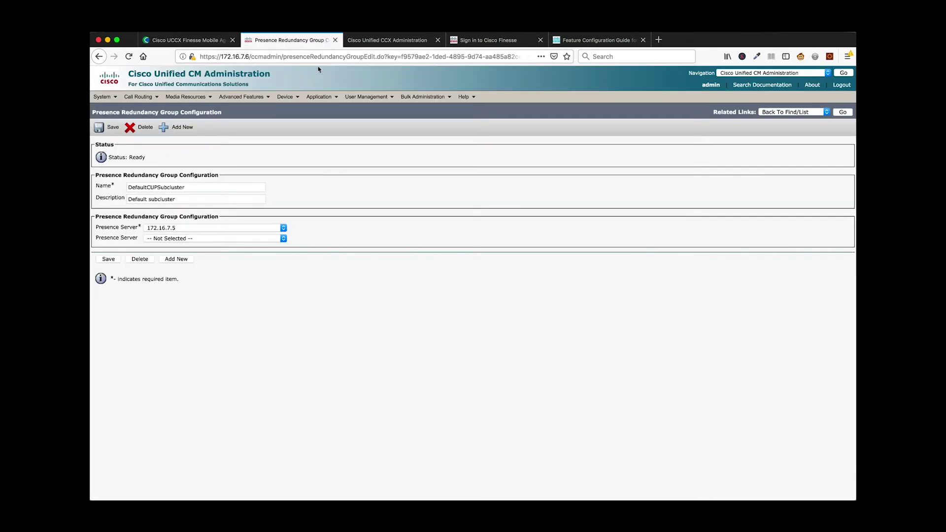
click(202, 43)
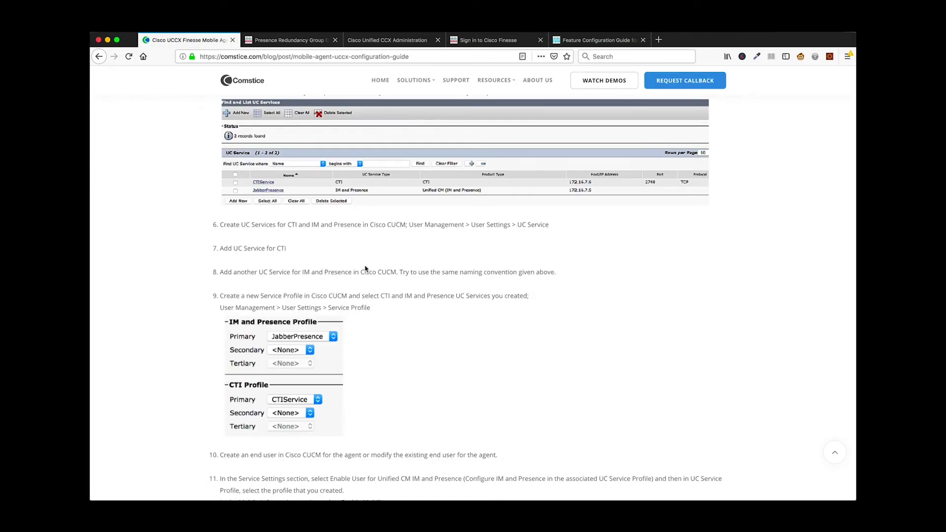
Add a new UC Service of type IM and Presence under User Management > User Settings > UC Service.
click(288, 40)
mouse_move(366, 101)
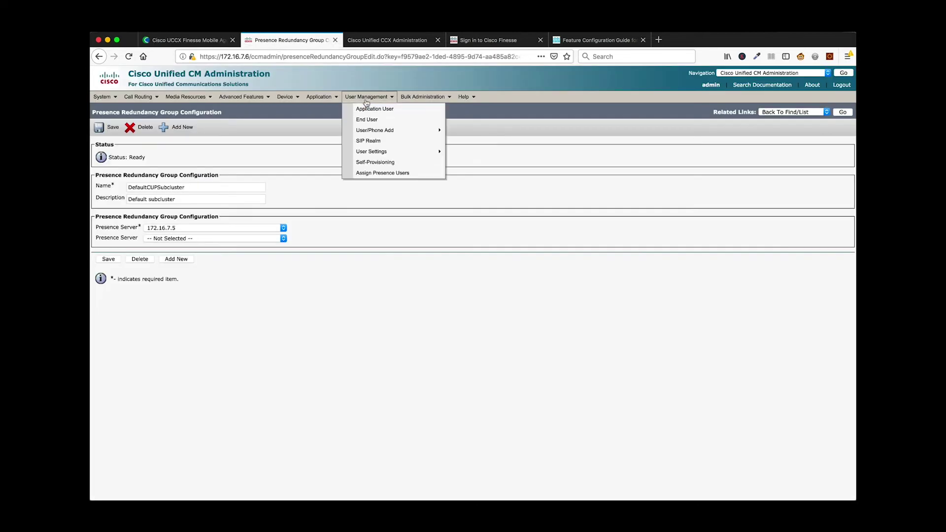
mouse_move(418, 151)
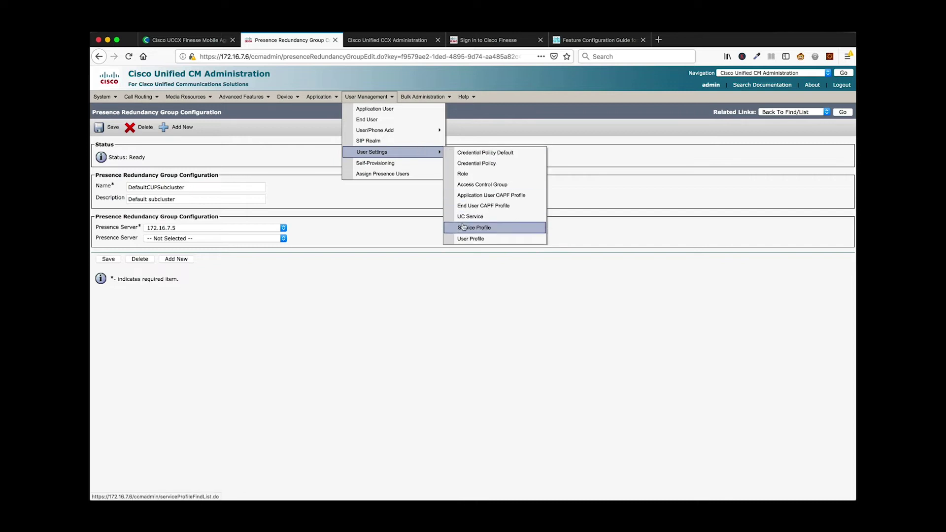
click(463, 217)
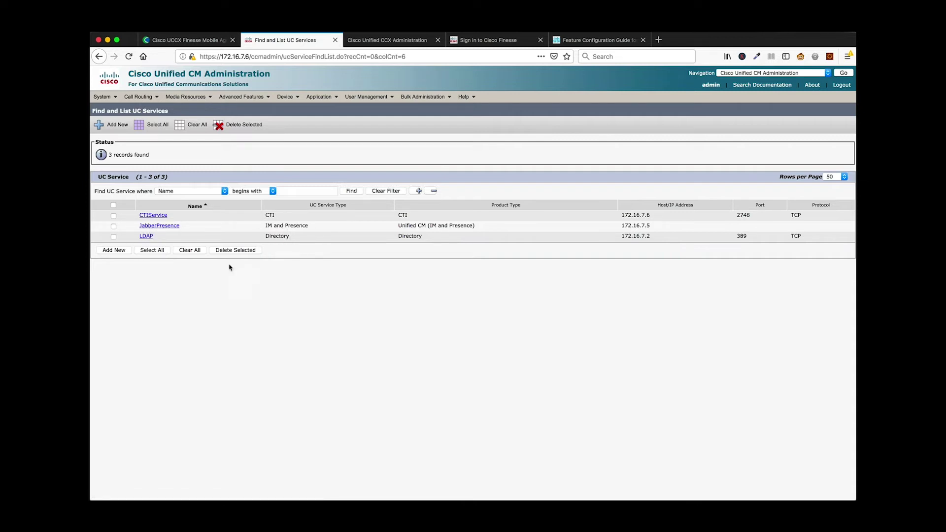
click(112, 250)
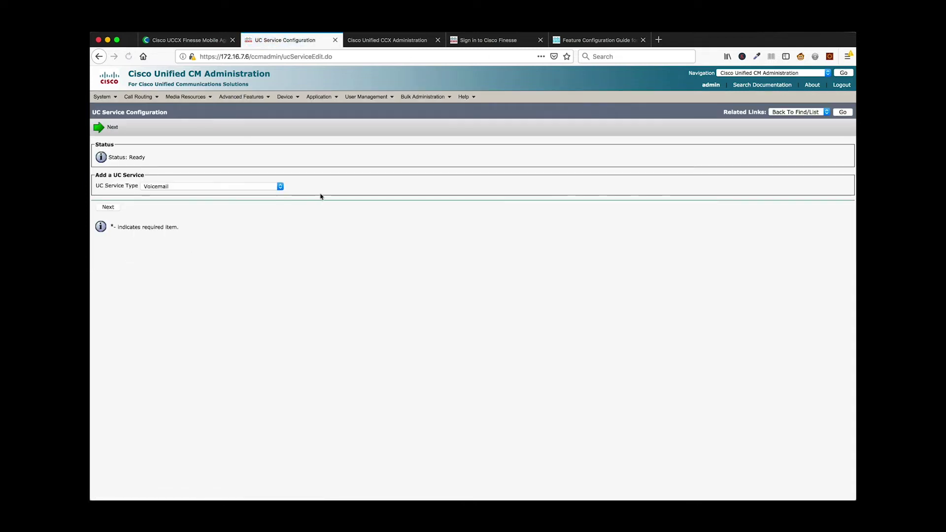
click(257, 186)
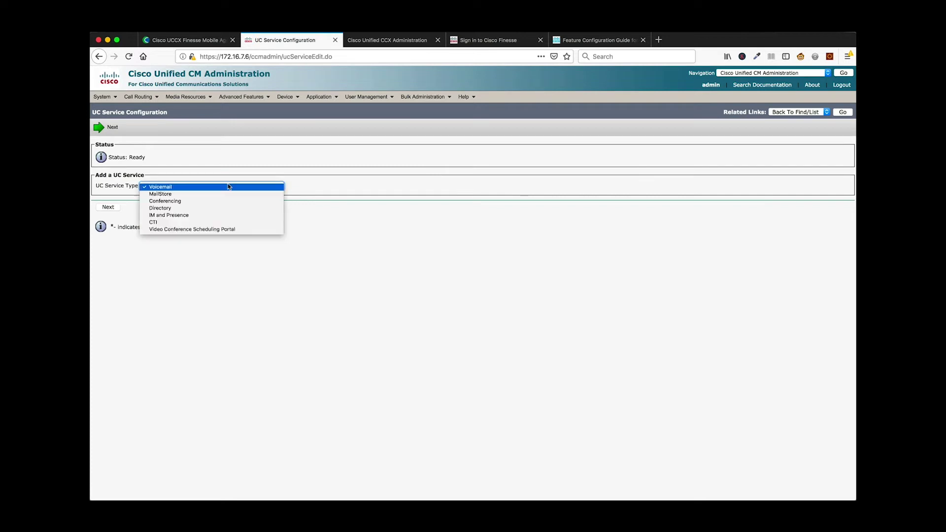
click(157, 217)
click(115, 207)
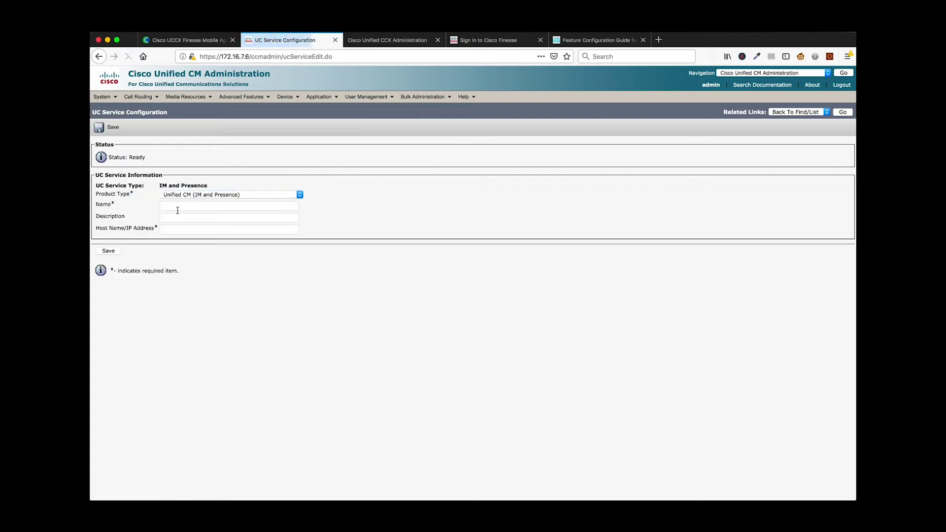
click(177, 229)
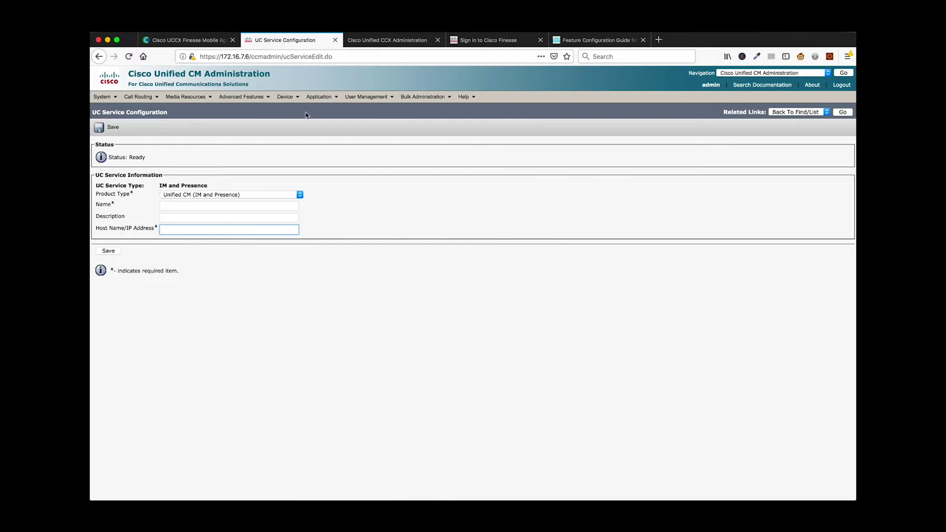
Check the guide's IM and Presence UC Service details before returning to CM Administration.
click(183, 42)
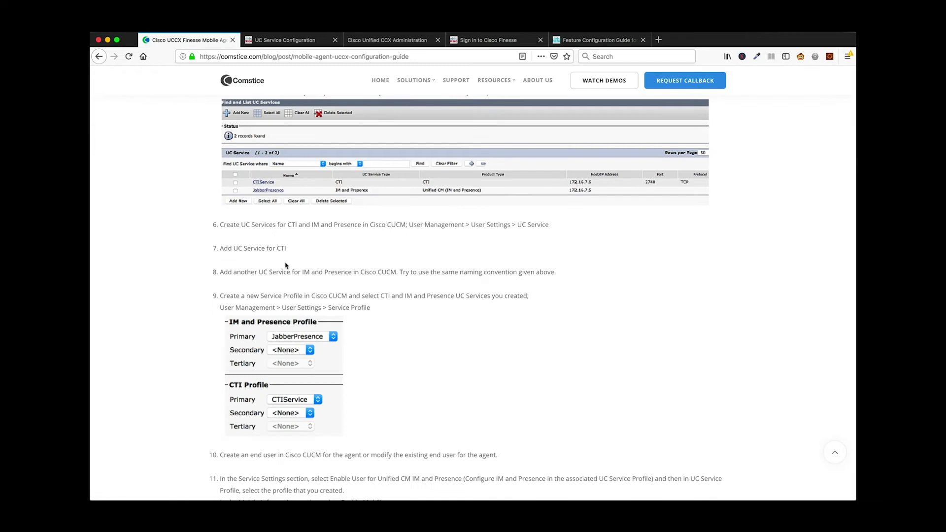
scroll(285, 266, down, 2)
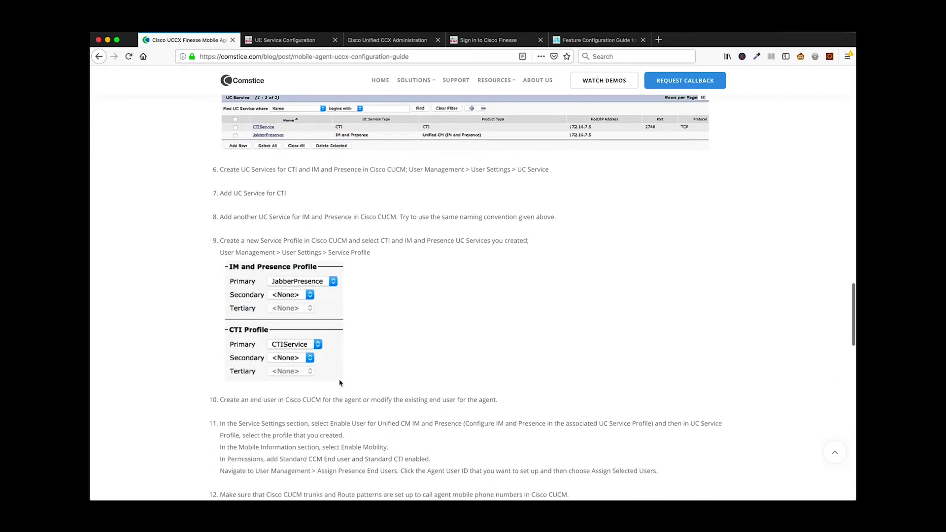
scroll(344, 303, down, 3)
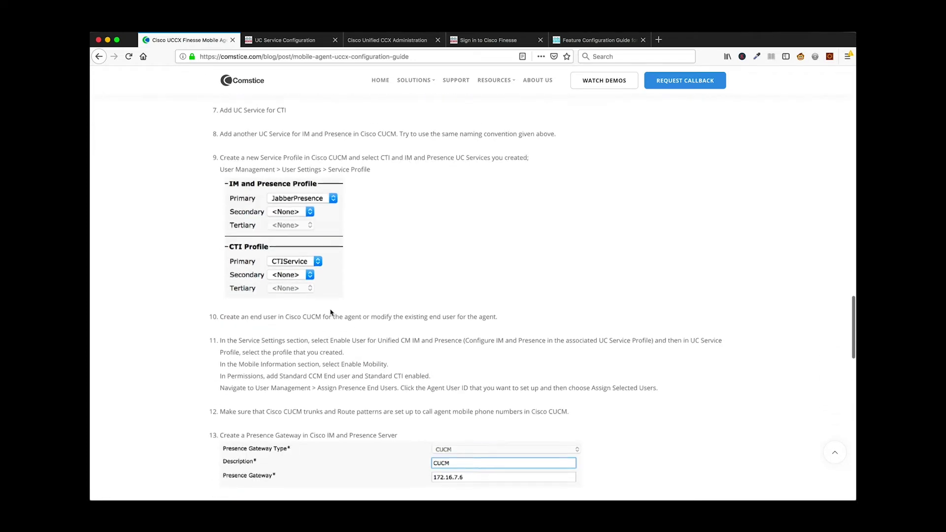
click(276, 39)
mouse_move(367, 97)
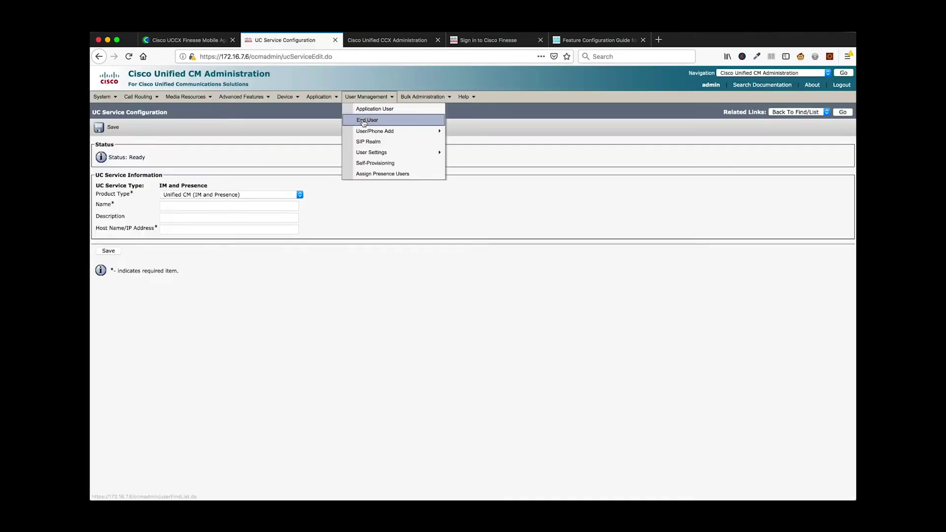
click(364, 122)
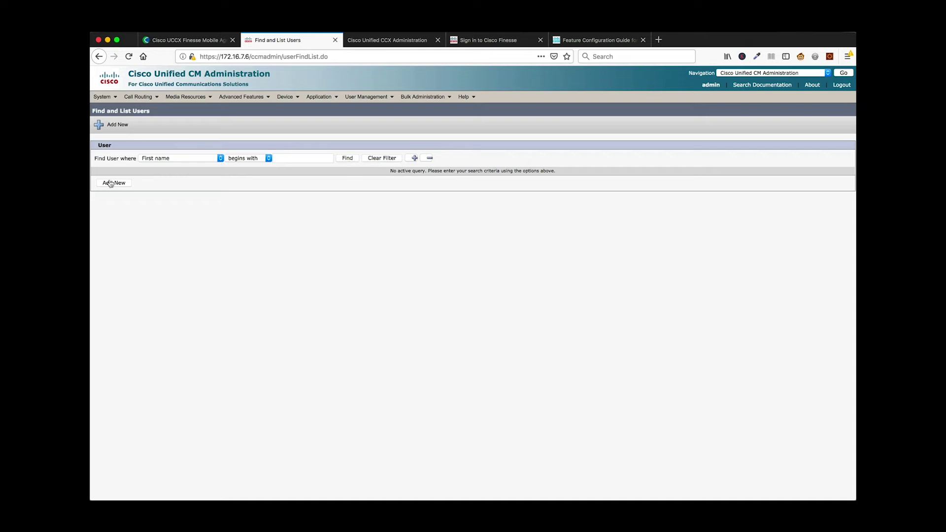
click(110, 183)
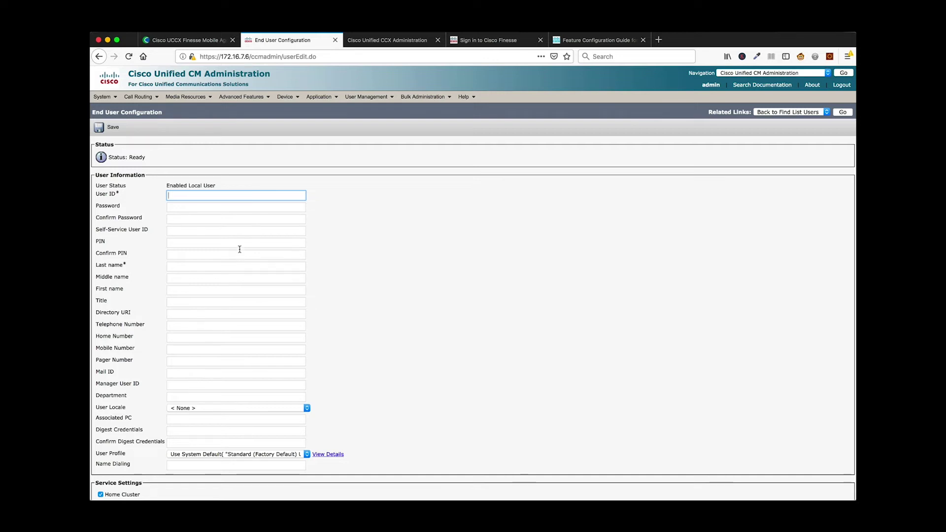
scroll(273, 329, down, 8)
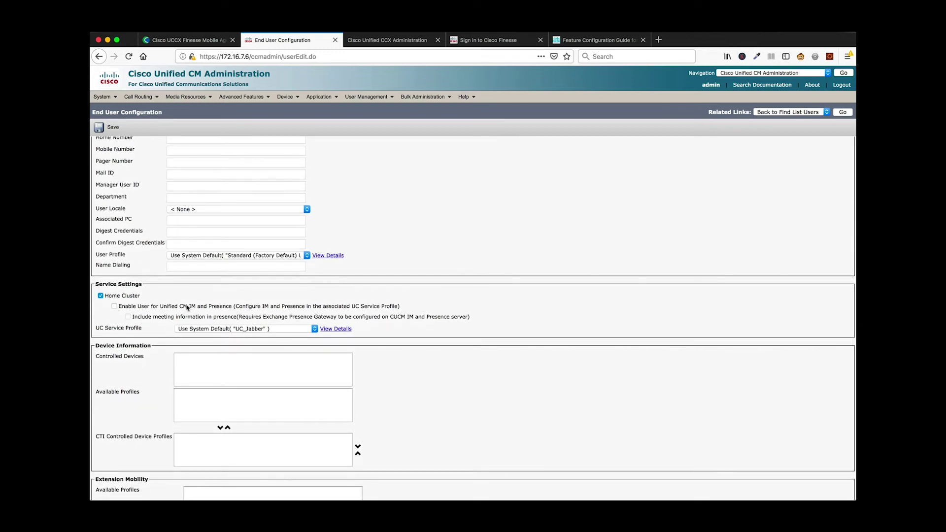
drag(187, 309, 280, 309)
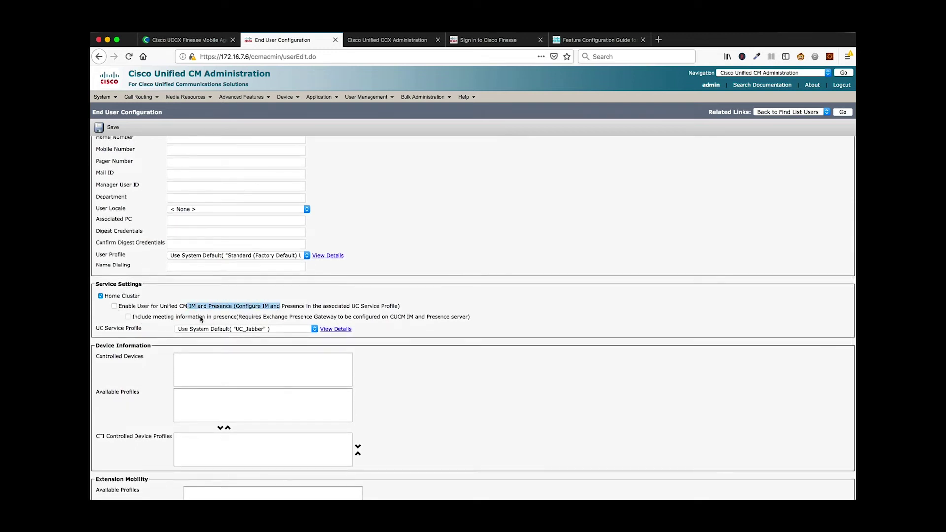
click(247, 329)
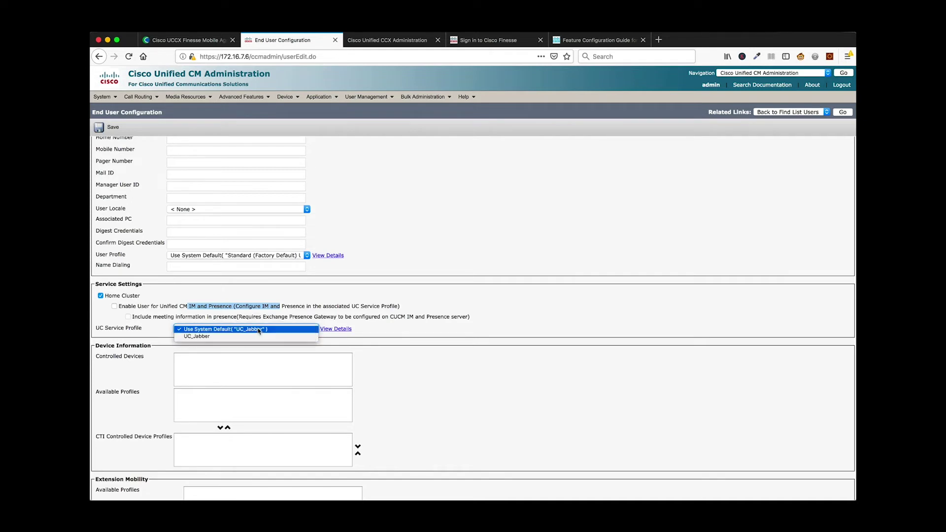
click(259, 329)
click(125, 338)
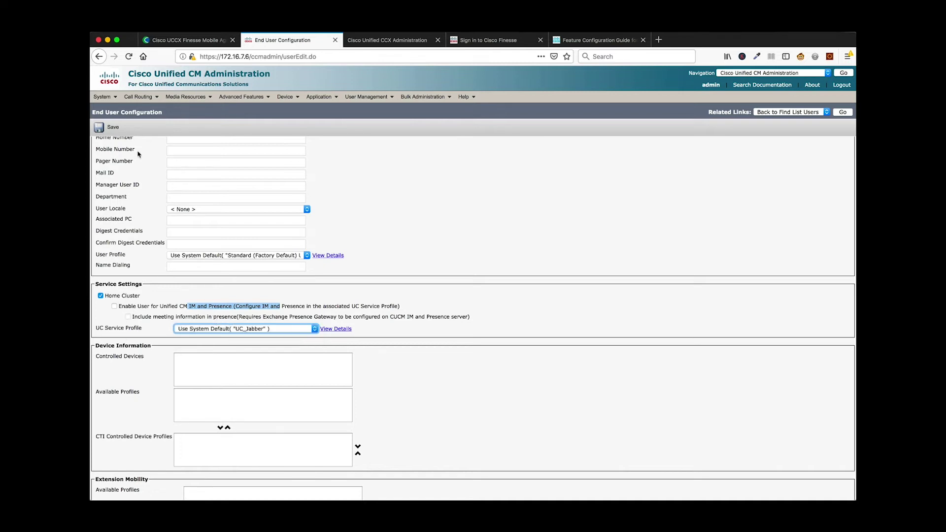
scroll(139, 205, down, 5)
scroll(139, 205, down, 2)
scroll(139, 205, down, 1)
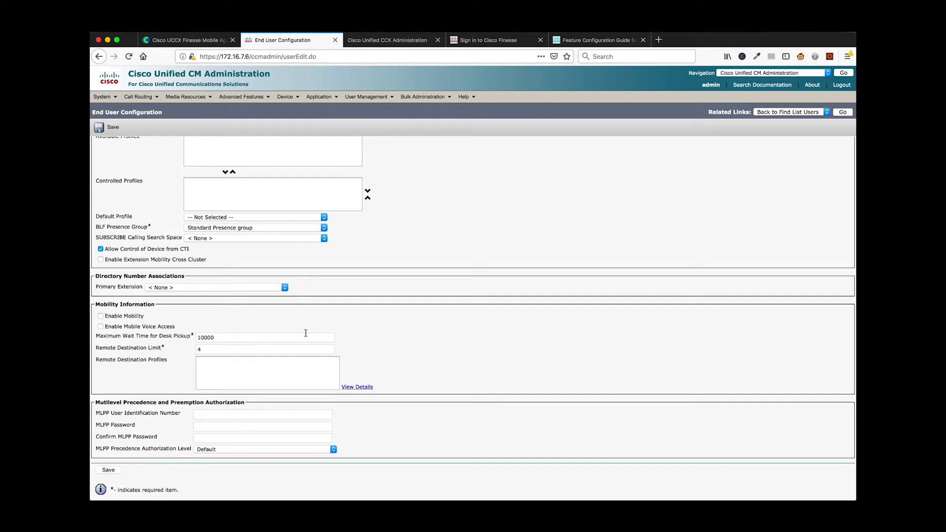
scroll(305, 334, down, 1)
scroll(157, 356, up, 5)
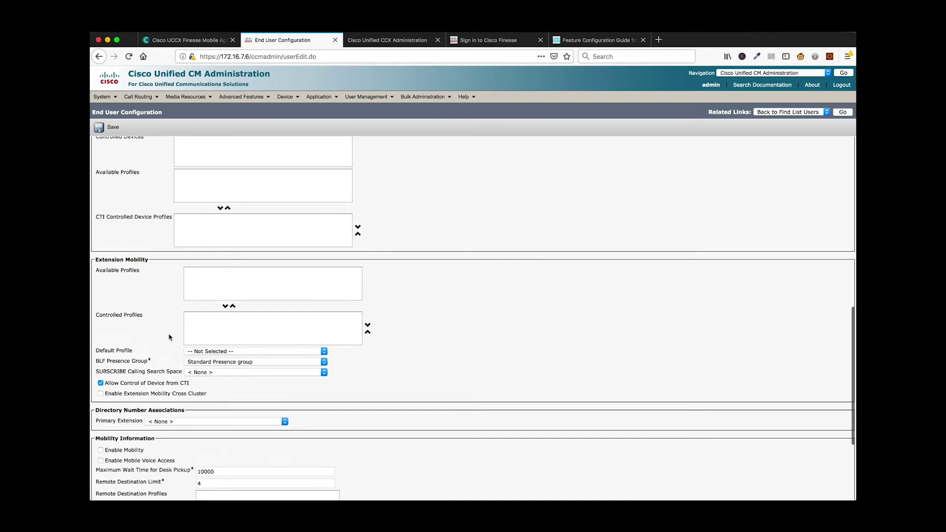
scroll(169, 337, up, 3)
scroll(168, 337, down, 10)
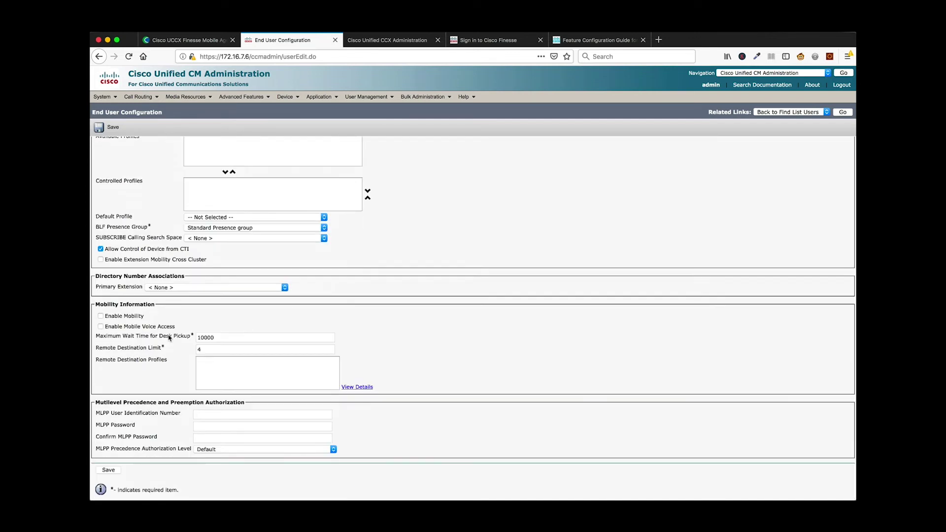
scroll(168, 337, down, 1)
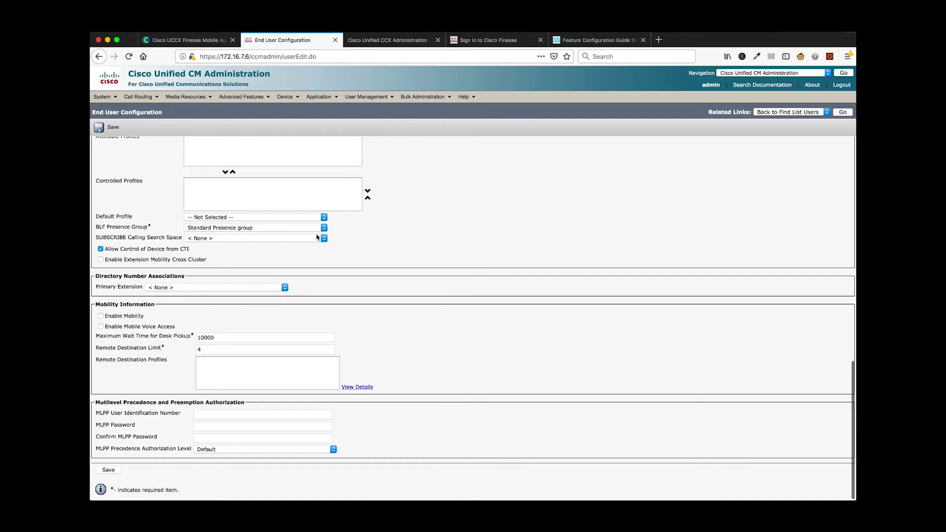
mouse_move(367, 97)
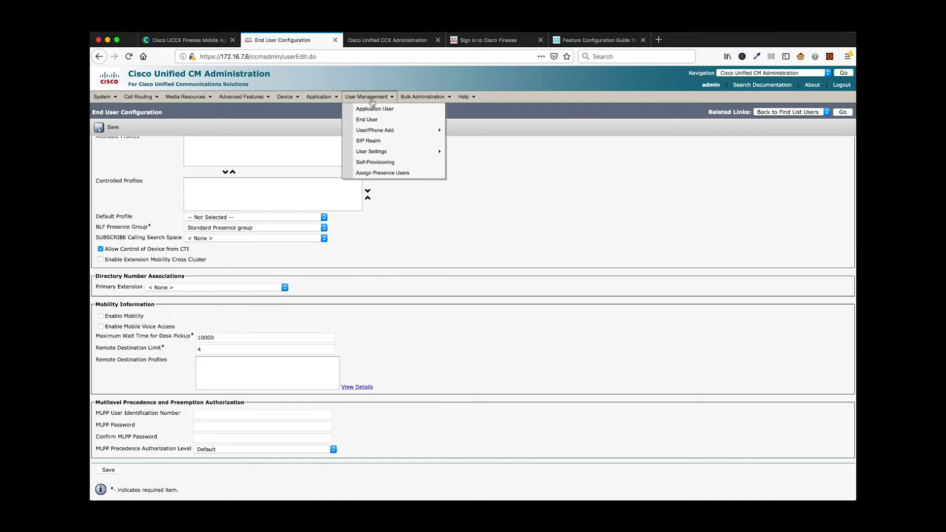
Open the agent's end user record and select the Standard CTI Enabled and Standard CCM End Users groups.
click(374, 120)
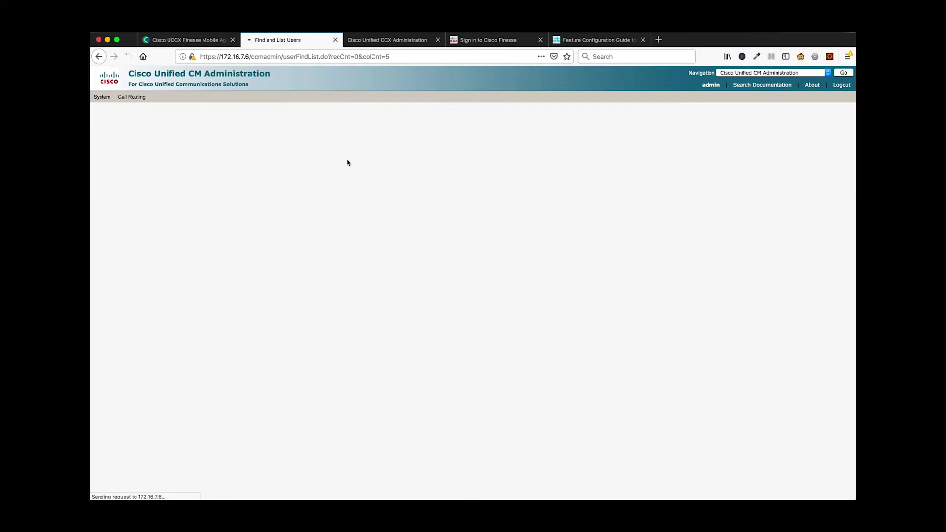
click(151, 289)
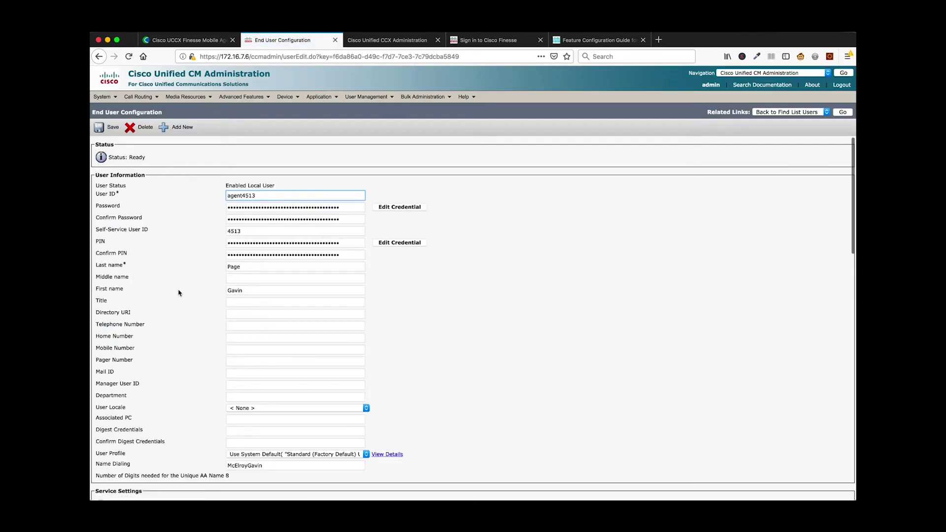
scroll(179, 293, down, 1)
scroll(177, 291, down, 10)
scroll(180, 291, down, 10)
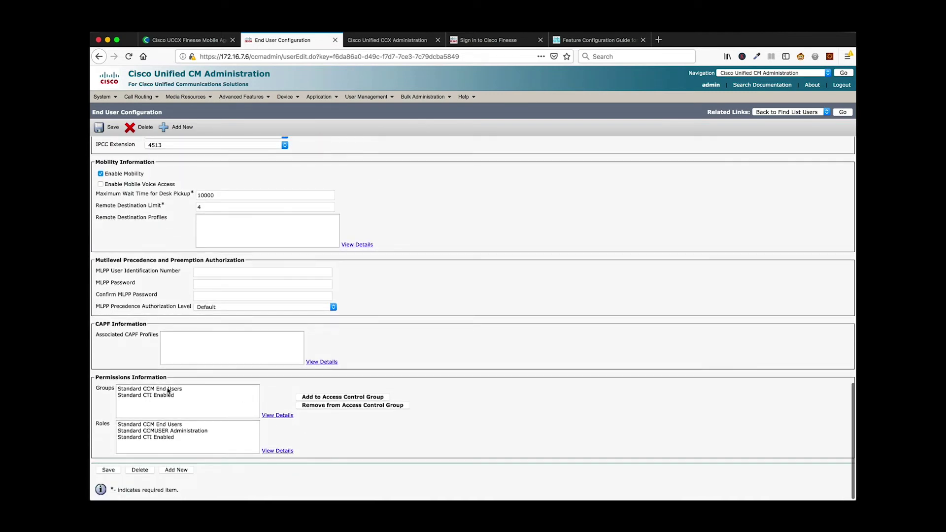
click(176, 396)
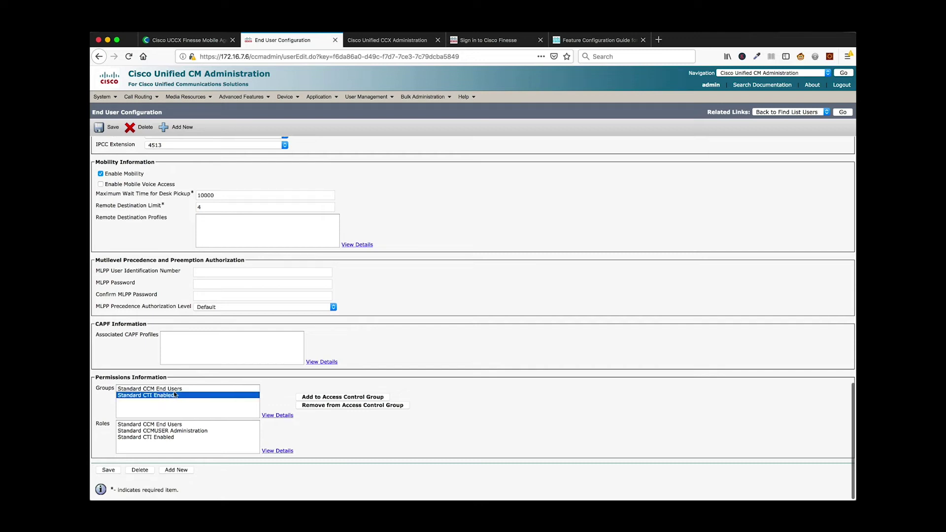
click(180, 390)
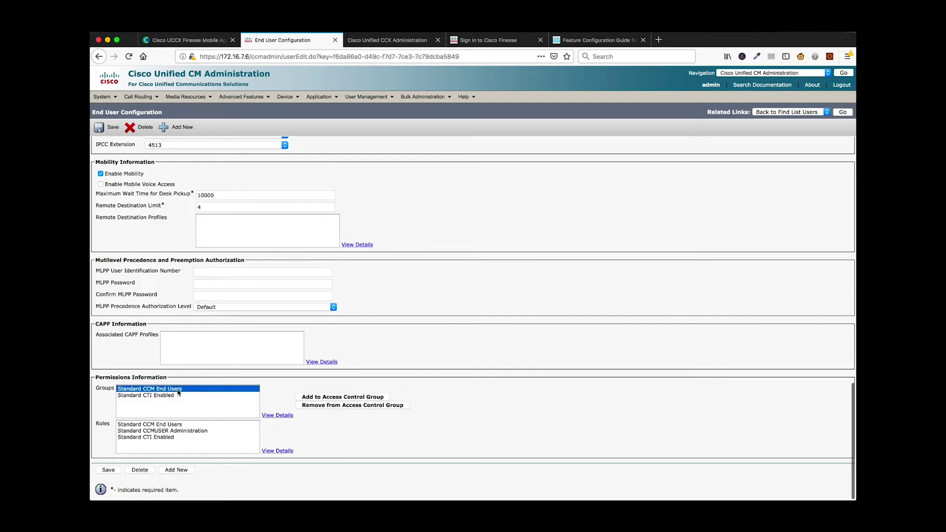
In the Comstice guide, review steps 10–11 on Enable Mobility, permissions and Assign Presence End Users.
click(192, 41)
scroll(335, 209, down, 3)
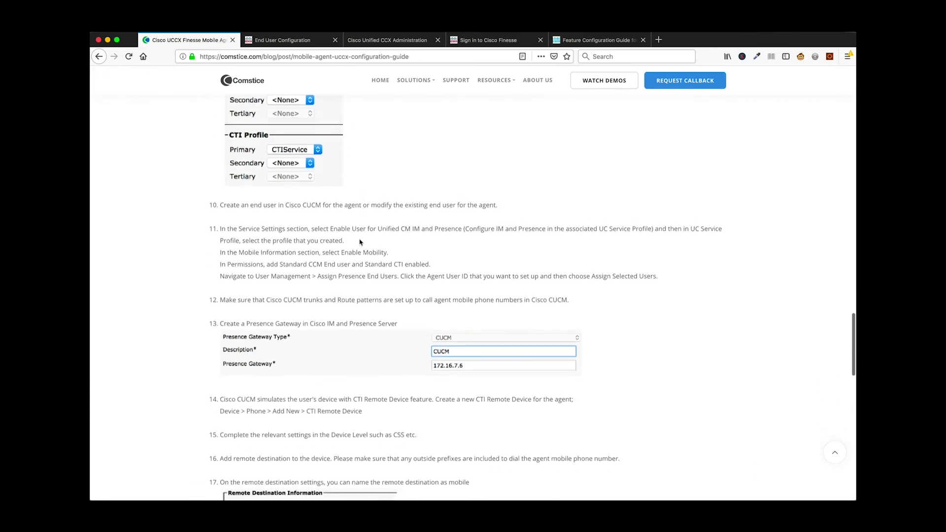
drag(286, 201, 399, 201)
click(374, 229)
scroll(322, 228, up, 1)
scroll(326, 252, down, 1)
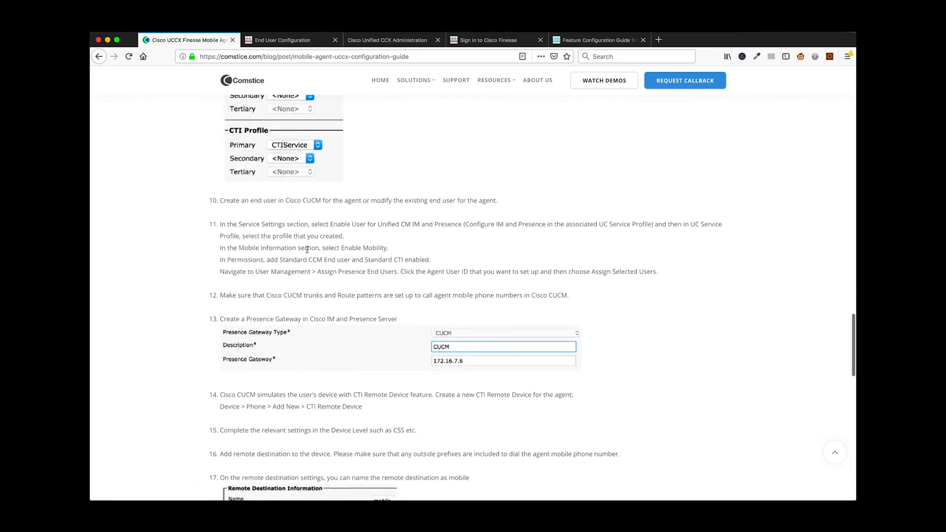
mouse_move(309, 250)
mouse_down()
mouse_move(389, 249)
mouse_move(304, 259)
mouse_up()
scroll(396, 252, down, 1)
click(397, 252)
scroll(253, 257, down, 1)
click(253, 257)
scroll(309, 237, down, 2)
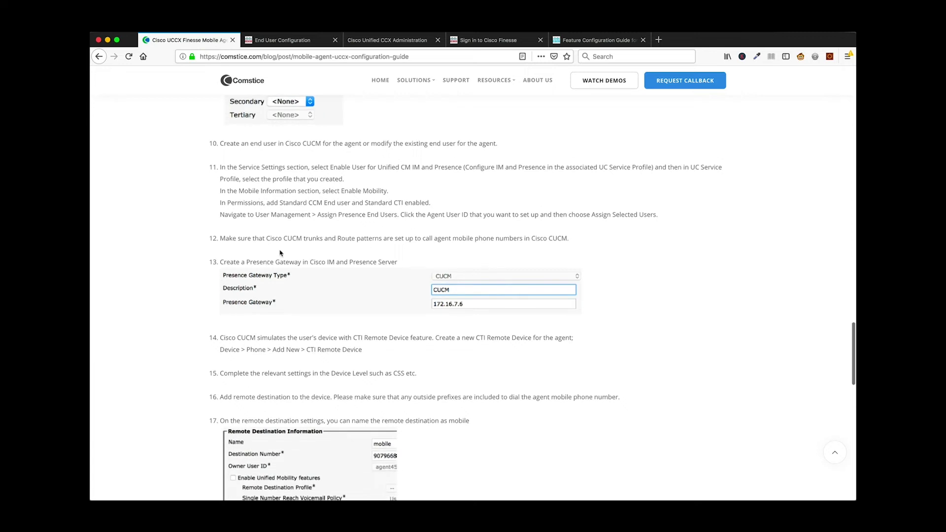
drag(294, 215, 411, 218)
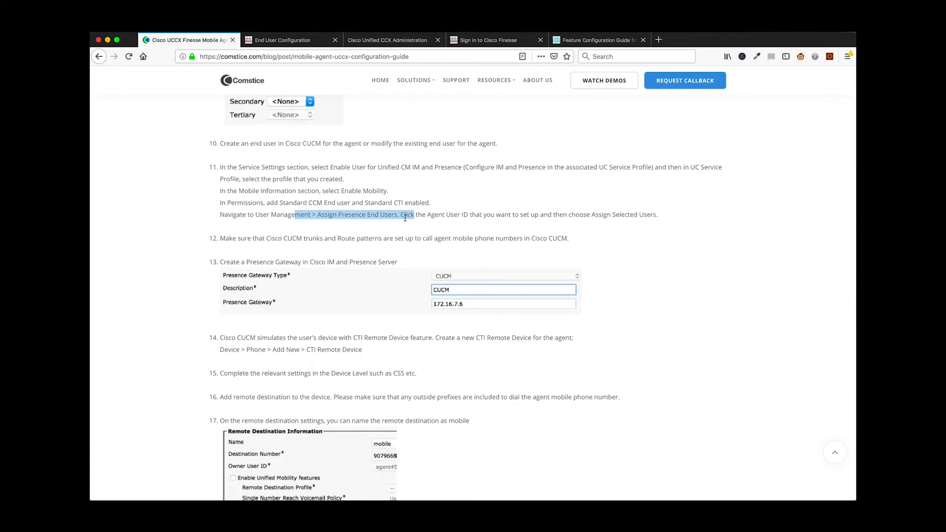
click(405, 218)
drag(429, 216, 346, 213)
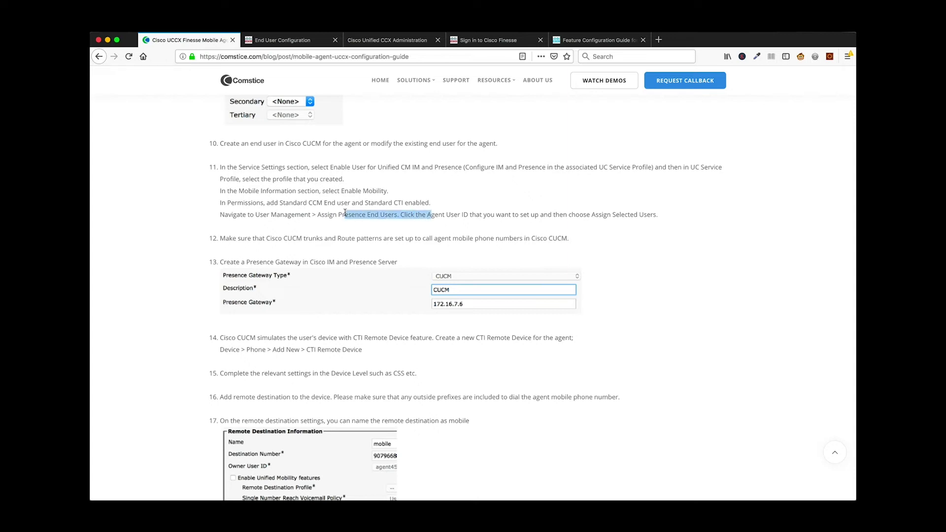
Check the agent's end user configuration page against the guide, then go back to the guide.
click(301, 40)
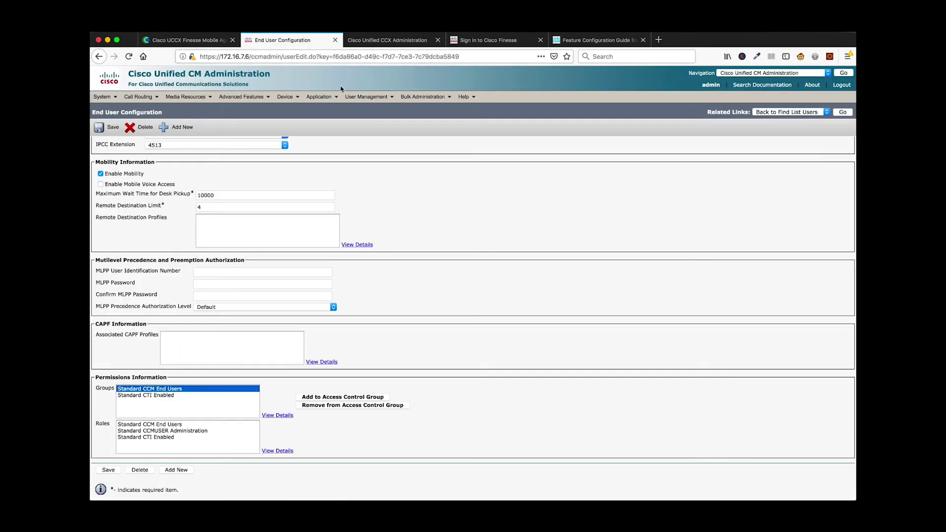
mouse_move(345, 96)
mouse_move(394, 151)
click(196, 43)
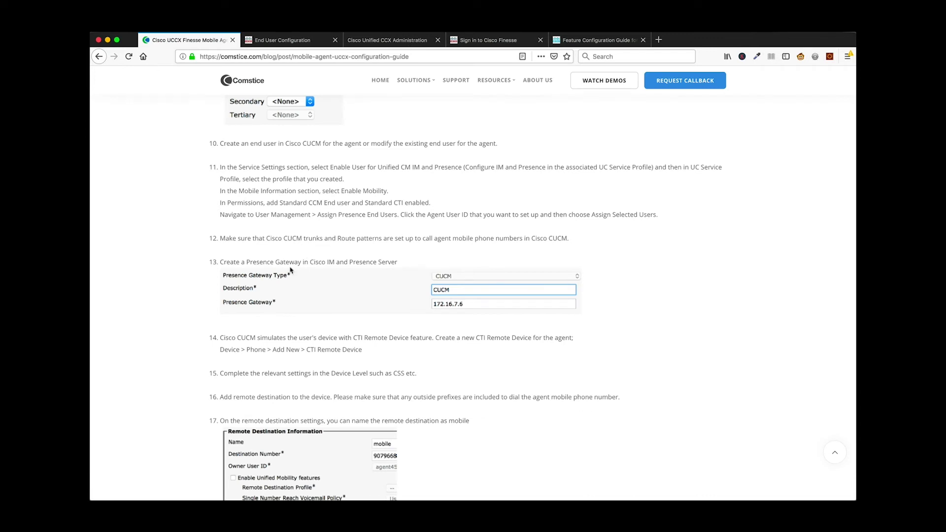
Review the guide's step 13 Presence Gateway, permissions groups and step 12 trunks and route patterns notes.
drag(249, 263, 390, 261)
click(390, 261)
drag(237, 263, 401, 264)
click(400, 267)
scroll(365, 283, down, 3)
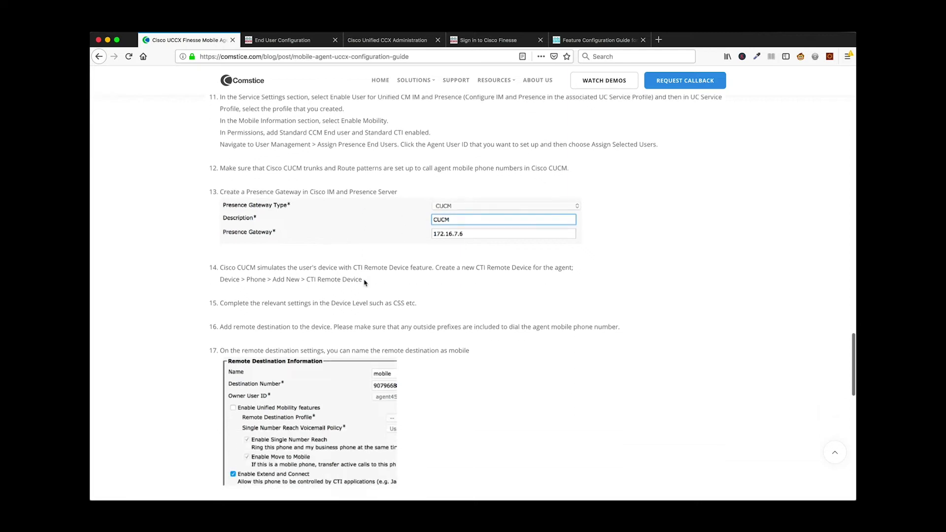
scroll(315, 269, up, 3)
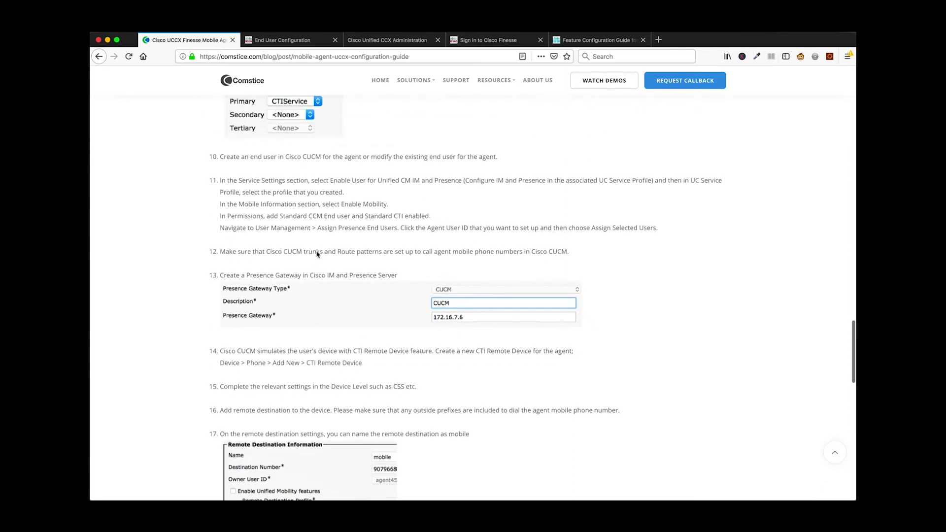
drag(293, 216, 428, 216)
click(312, 228)
drag(330, 227, 567, 228)
click(375, 230)
click(544, 232)
scroll(343, 191, down, 1)
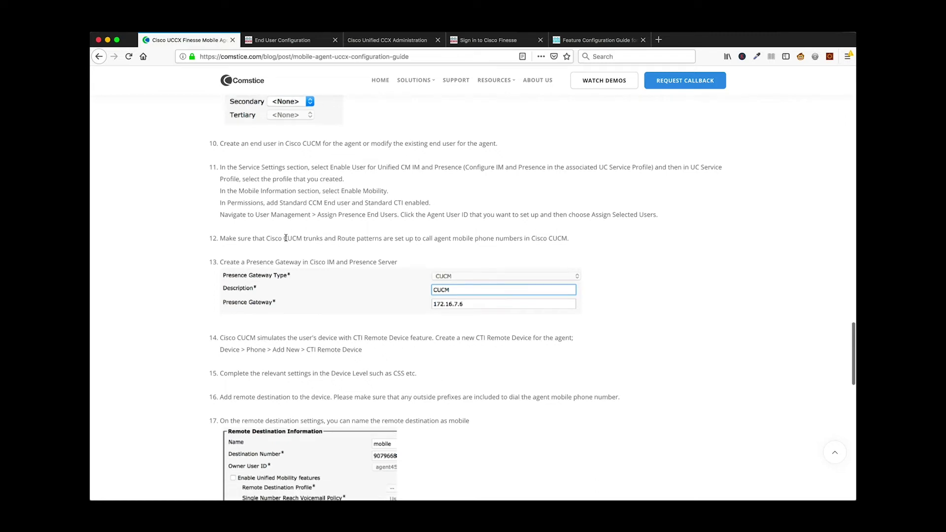
drag(288, 238, 432, 235)
click(432, 236)
Start adding a new phone of type CTI Remote Device from the phone list.
click(295, 41)
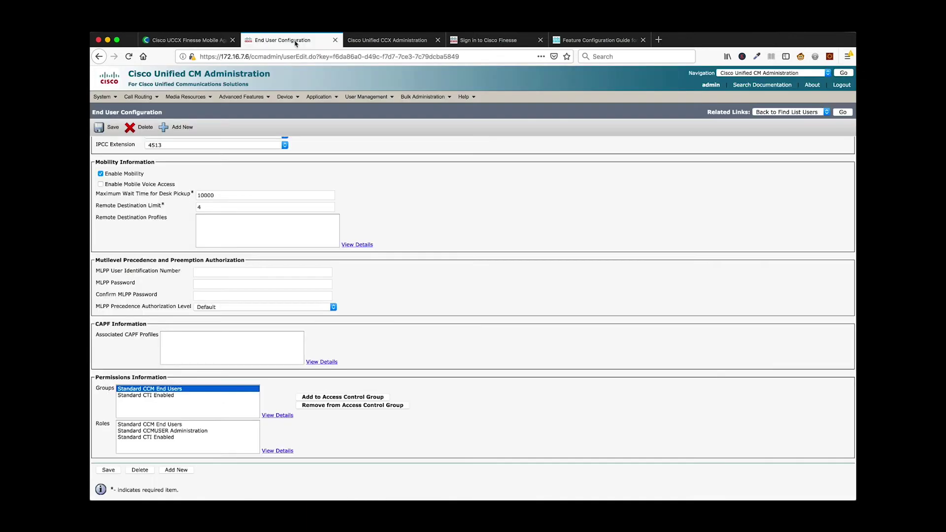
click(285, 97)
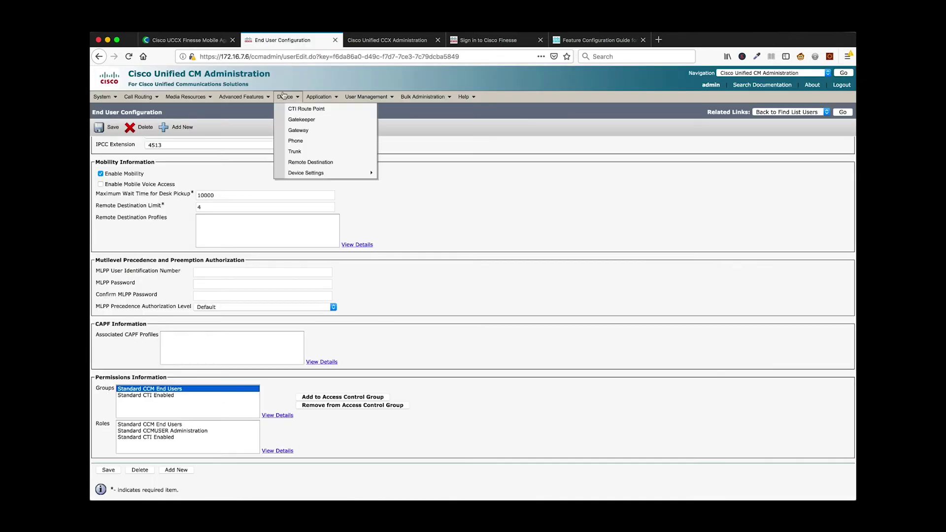
click(298, 139)
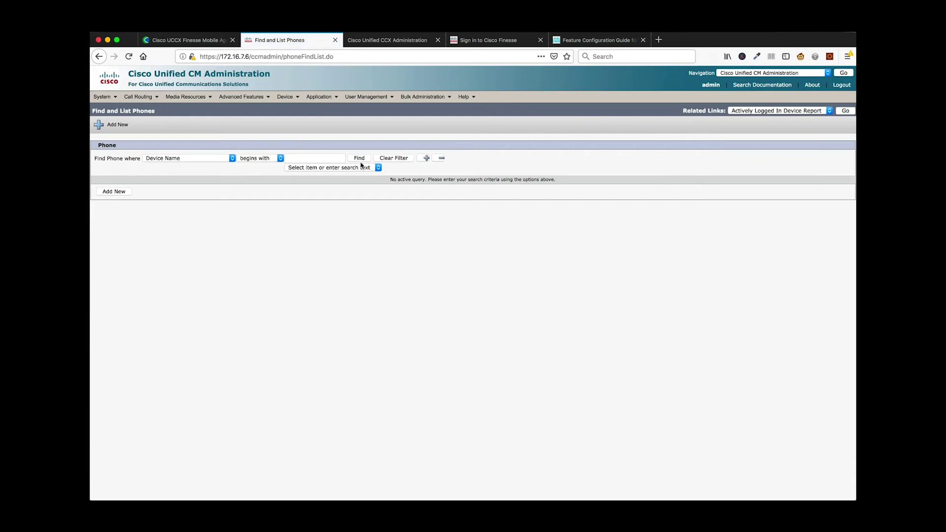
click(123, 194)
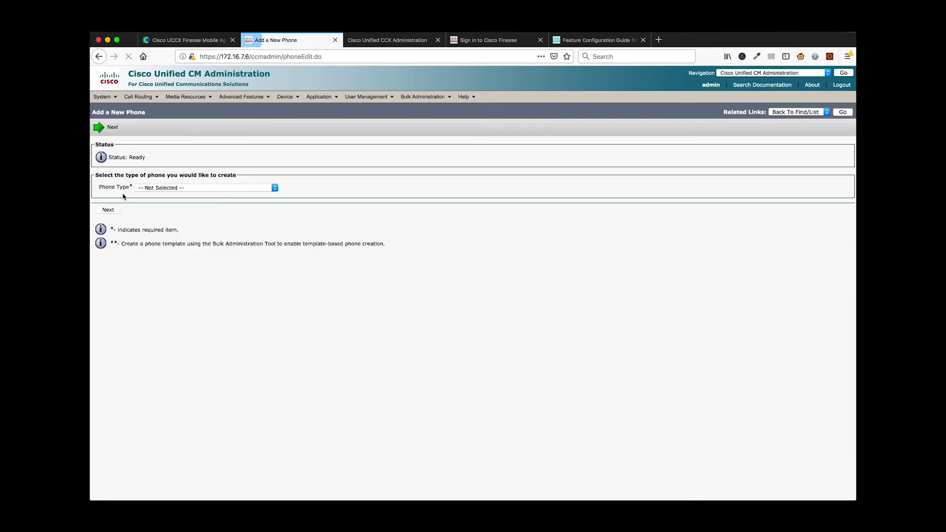
click(172, 188)
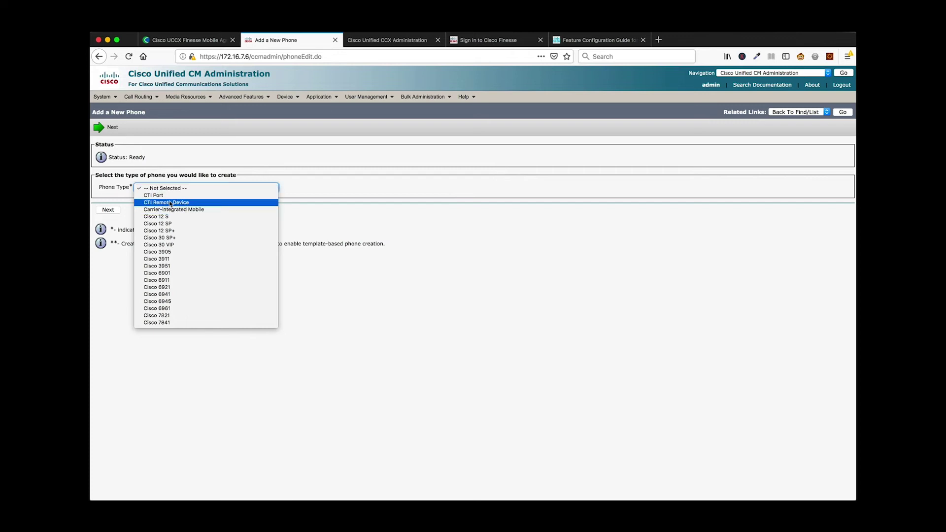
click(171, 203)
click(105, 209)
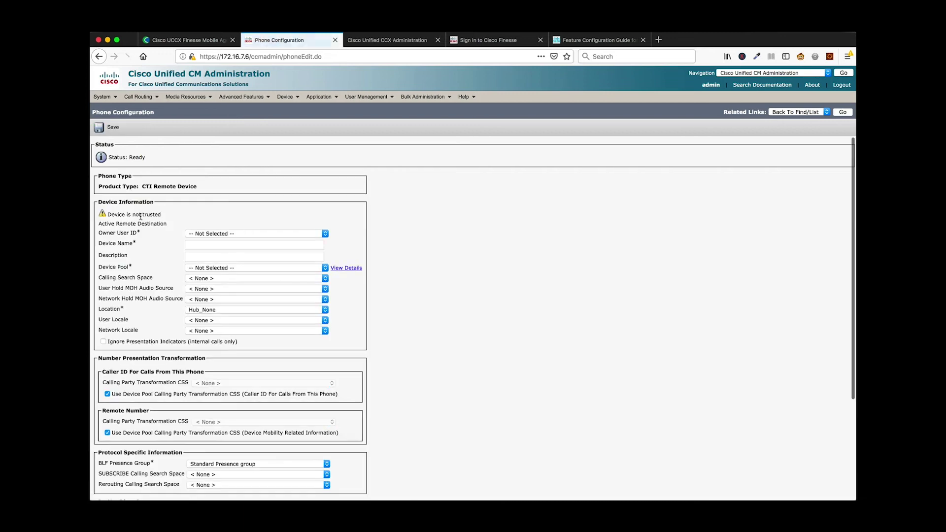
Browse the Owner User ID and Device Pool choices without selecting anything.
click(227, 235)
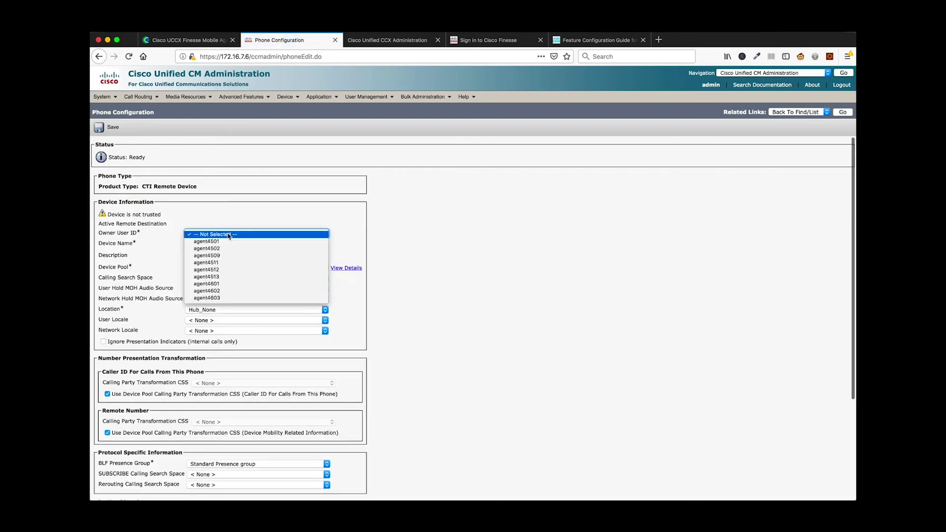
click(162, 240)
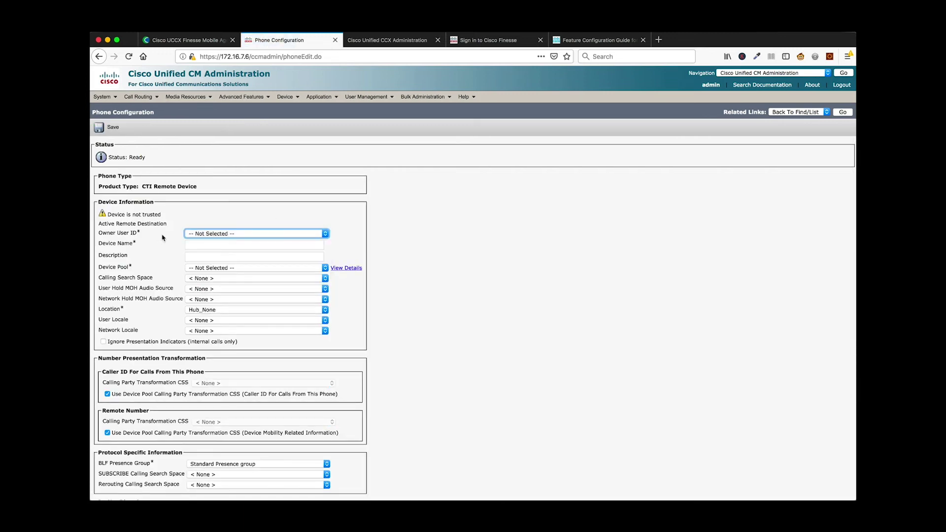
scroll(167, 242, down, 1)
click(222, 237)
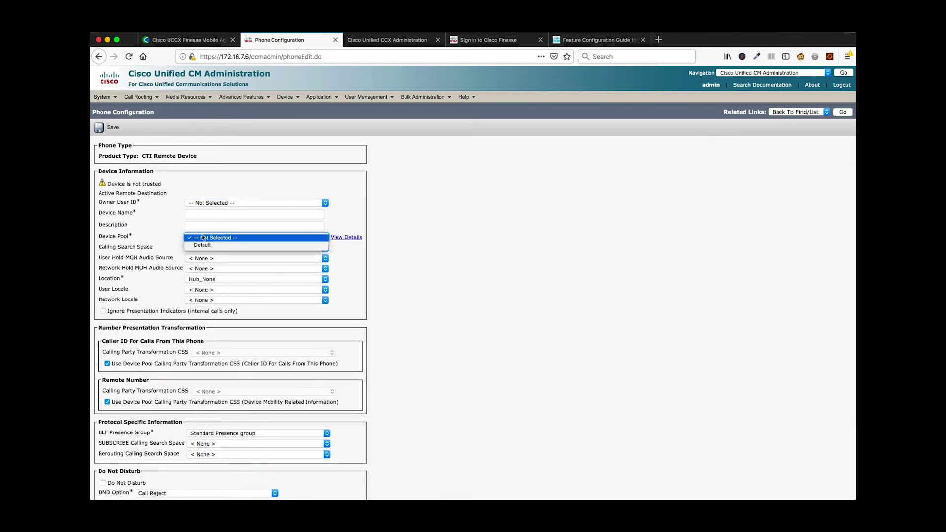
click(152, 218)
scroll(154, 221, down, 3)
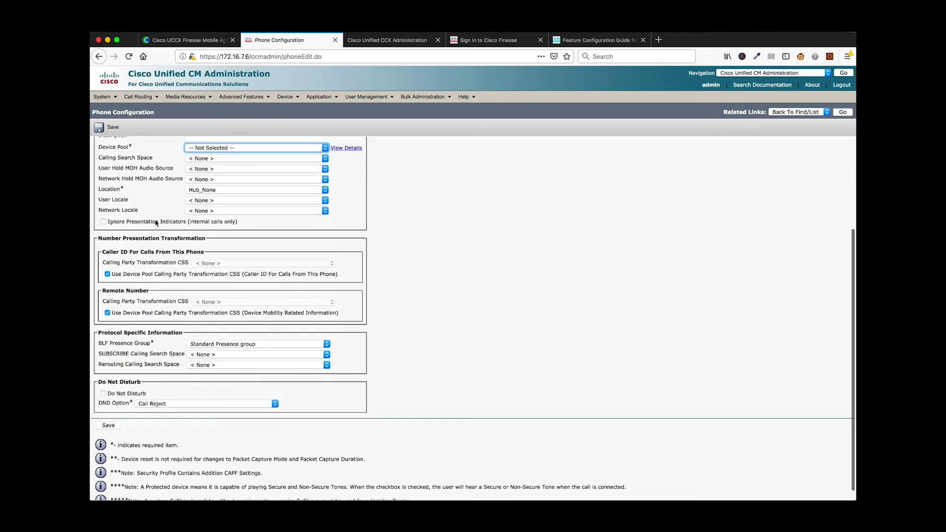
scroll(156, 223, up, 4)
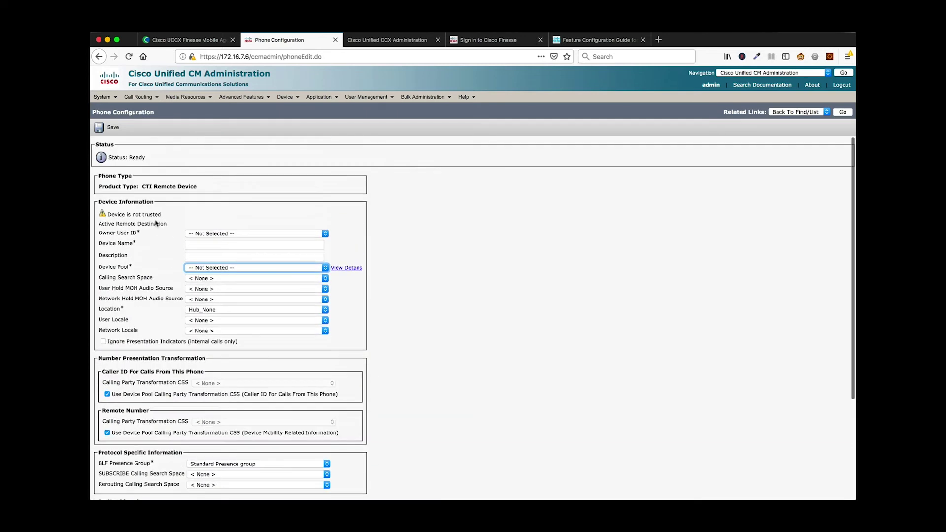
click(290, 98)
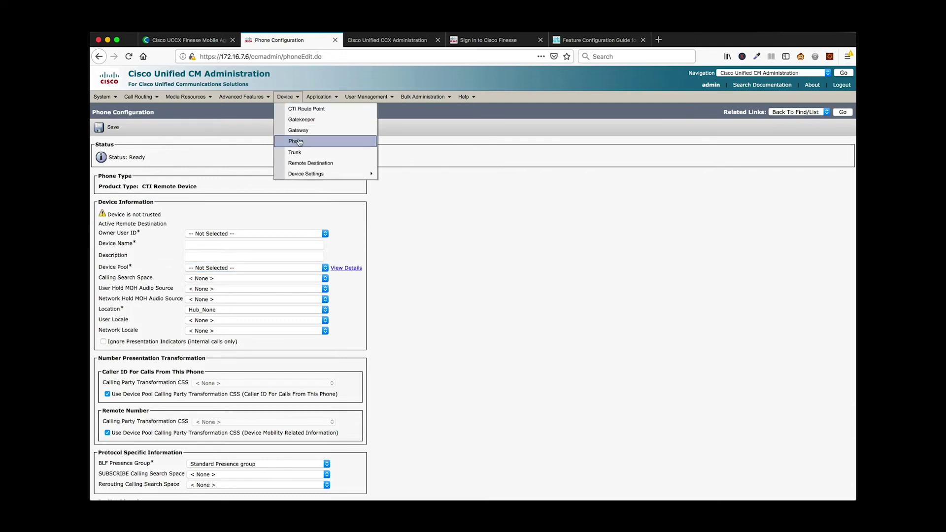
Search phones by device name, first for 'agent', then for 'CTIRD'.
click(299, 142)
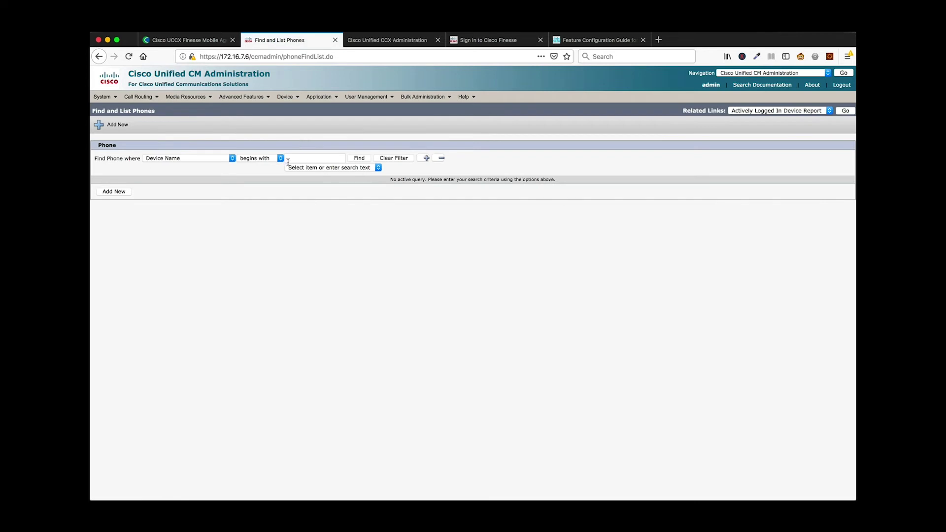
click(307, 158)
text(agent)
key(Return)
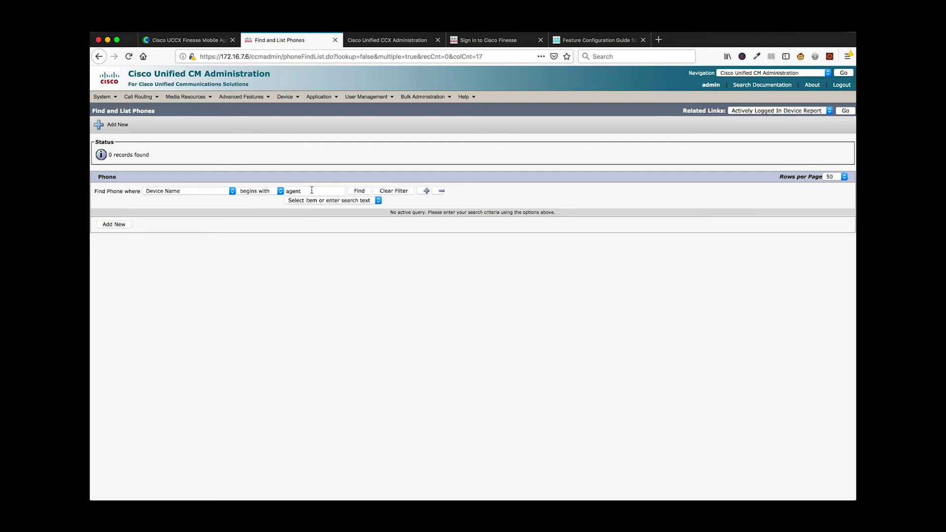
double_click(311, 191)
text(CTIRD)
key(Return)
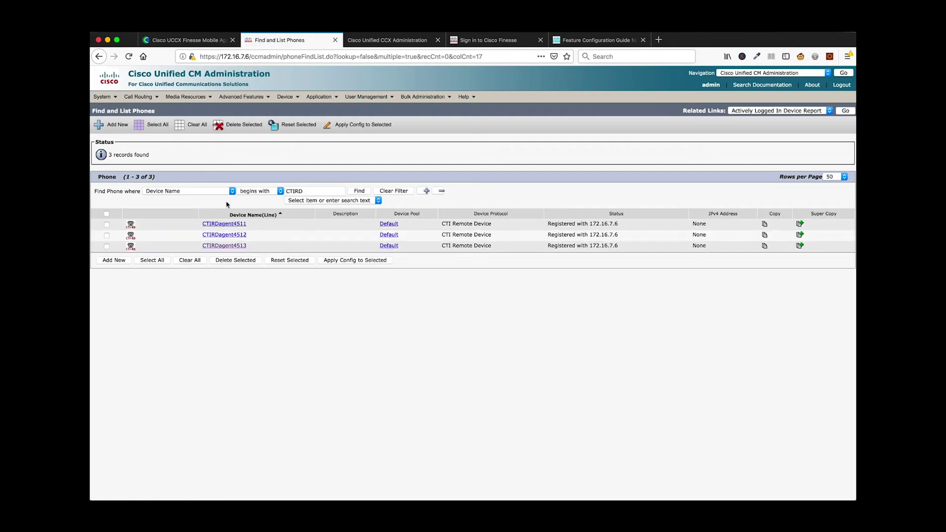
Open CTIRDagent4513 and highlight the CTIRD prefix in its Device Name.
drag(193, 247, 236, 250)
click(263, 251)
click(237, 251)
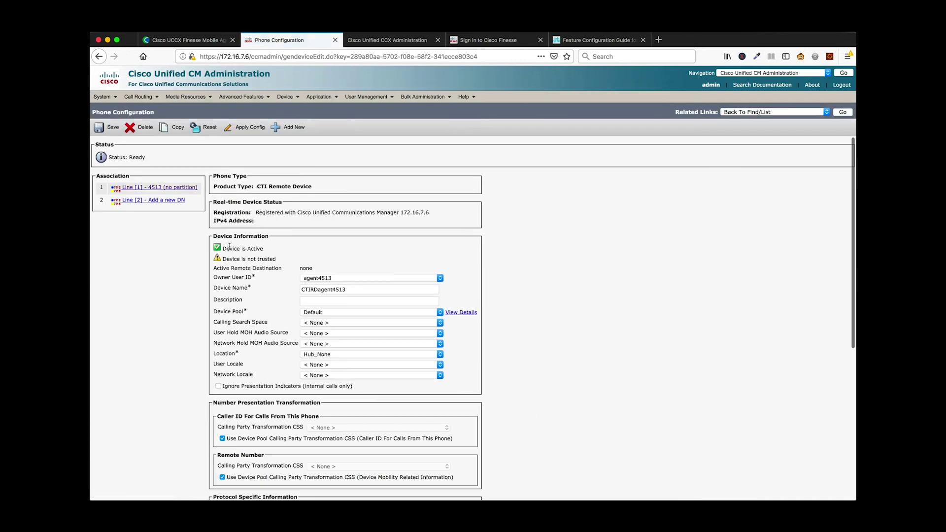
click(318, 287)
drag(301, 290, 323, 291)
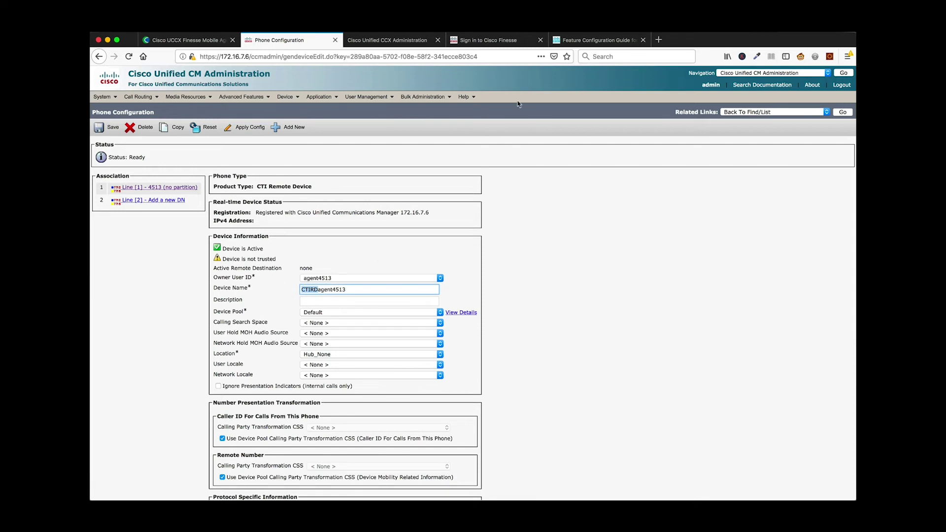
click(599, 40)
Find the CTRID name-prefix note under Create CTI Remote Devices, then return to the Comstice guide.
scroll(450, 275, down, 5)
scroll(449, 275, down, 6)
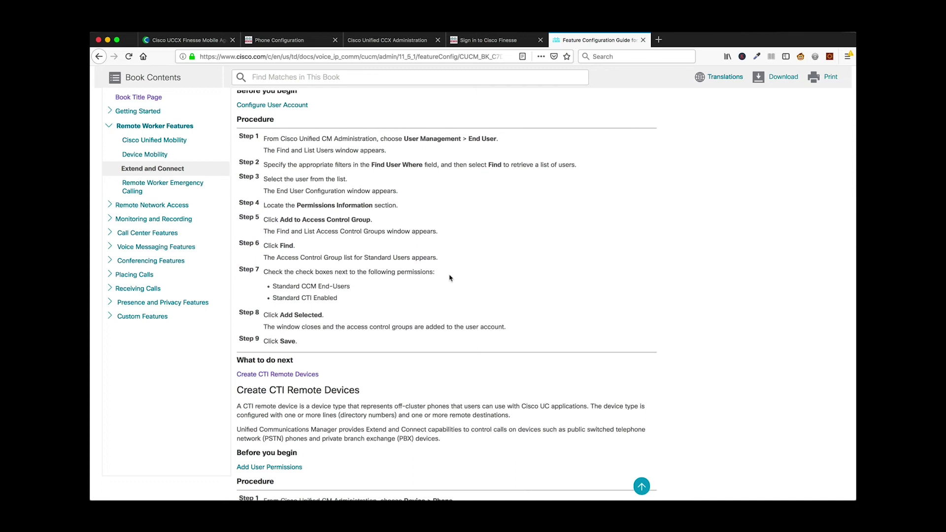
scroll(449, 277, down, 4)
scroll(449, 277, down, 2)
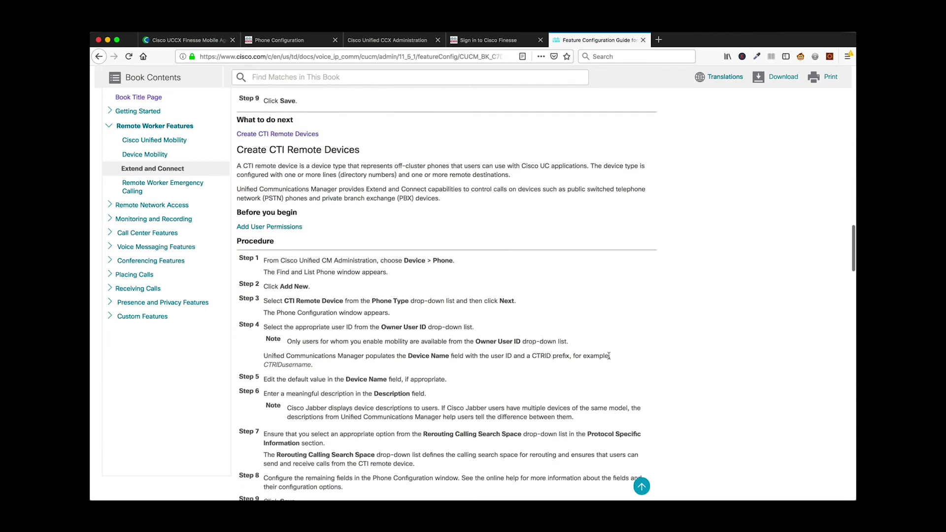
drag(610, 355, 502, 356)
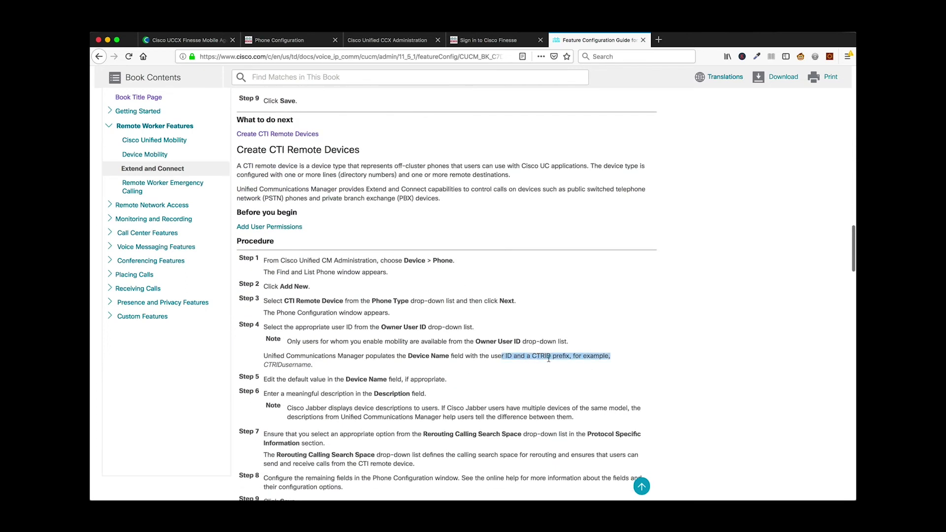
click(194, 43)
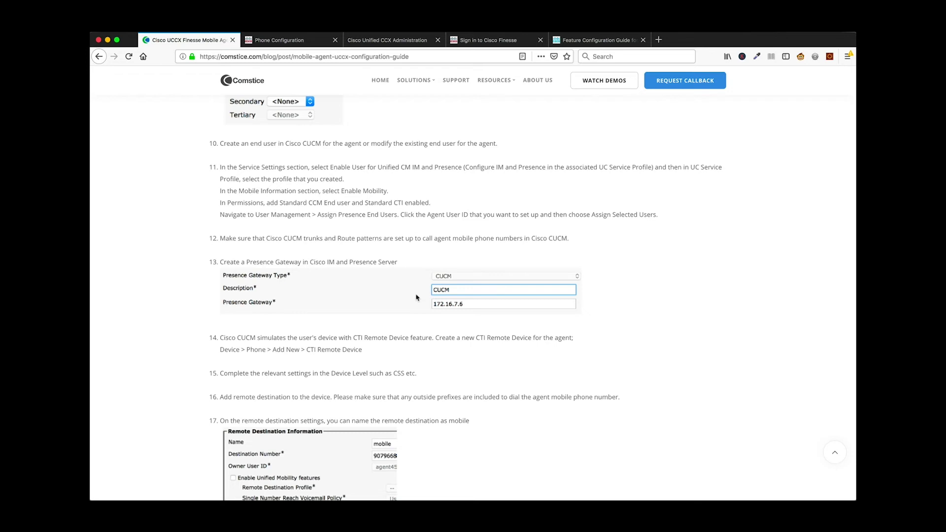
scroll(416, 298, up, 1)
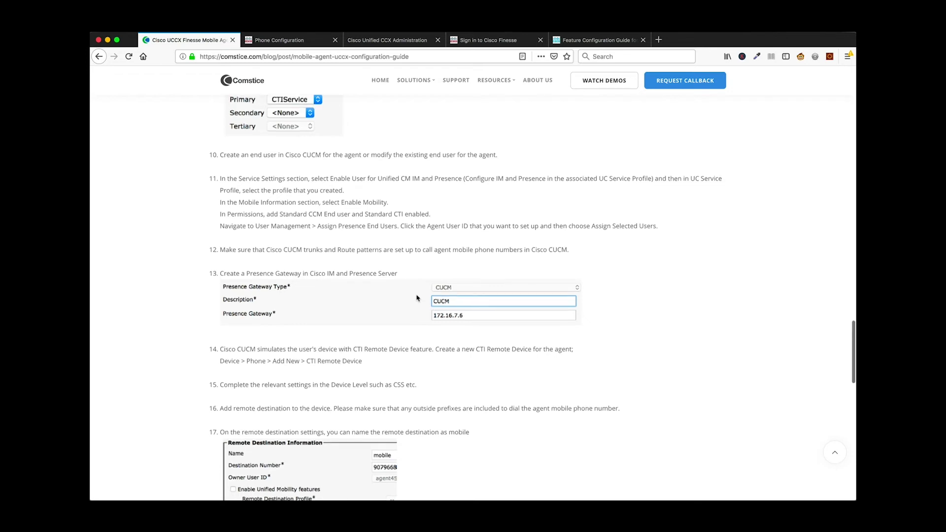
On CTIRDagent4513, toggle 'Route calls to all remote destinations' off and back on.
click(304, 42)
scroll(395, 354, down, 5)
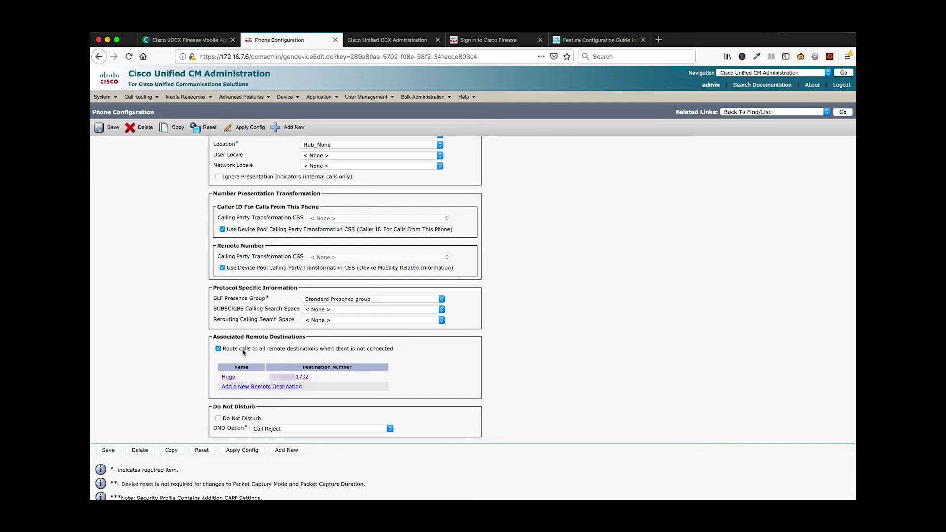
mouse_move(330, 349)
mouse_down()
mouse_move(356, 351)
mouse_move(311, 349)
mouse_up()
click(355, 350)
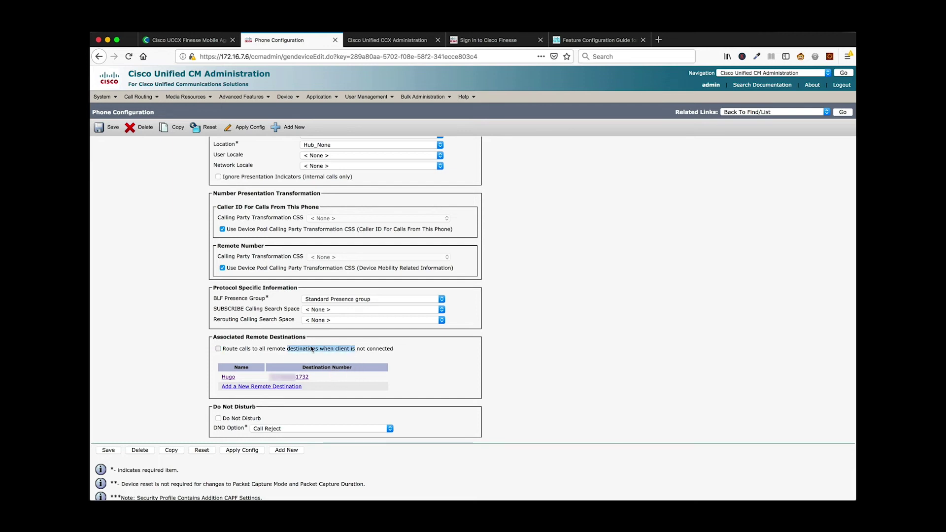
click(219, 349)
scroll(413, 357, up, 1)
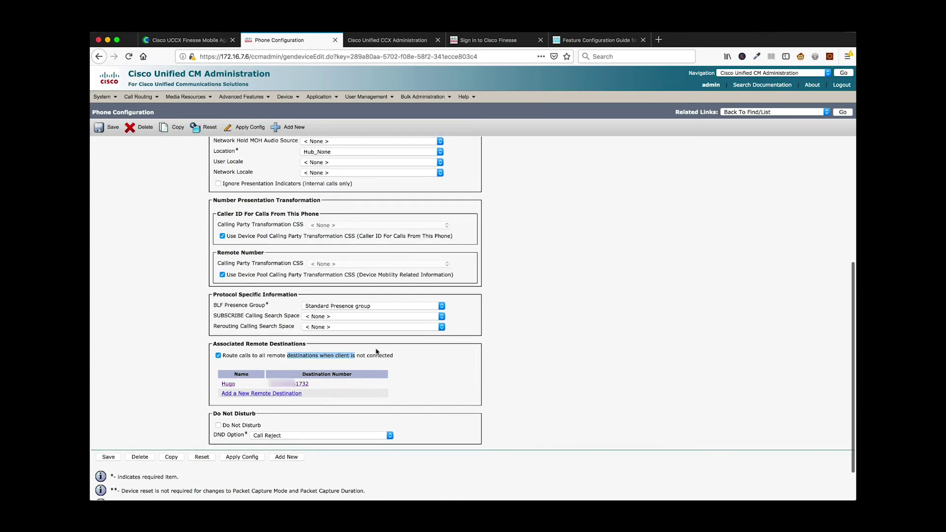
Open the associated remote destination and review its destination number and settings.
click(228, 385)
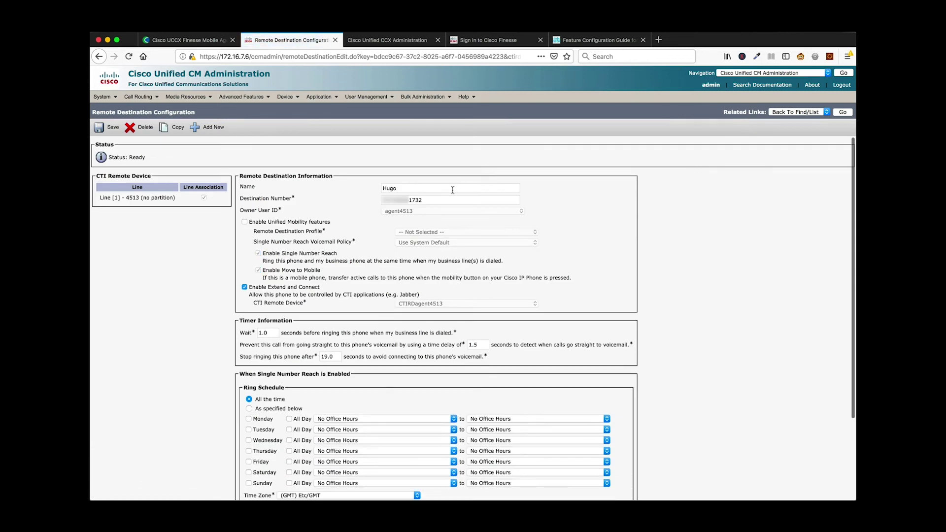
scroll(449, 221, down, 1)
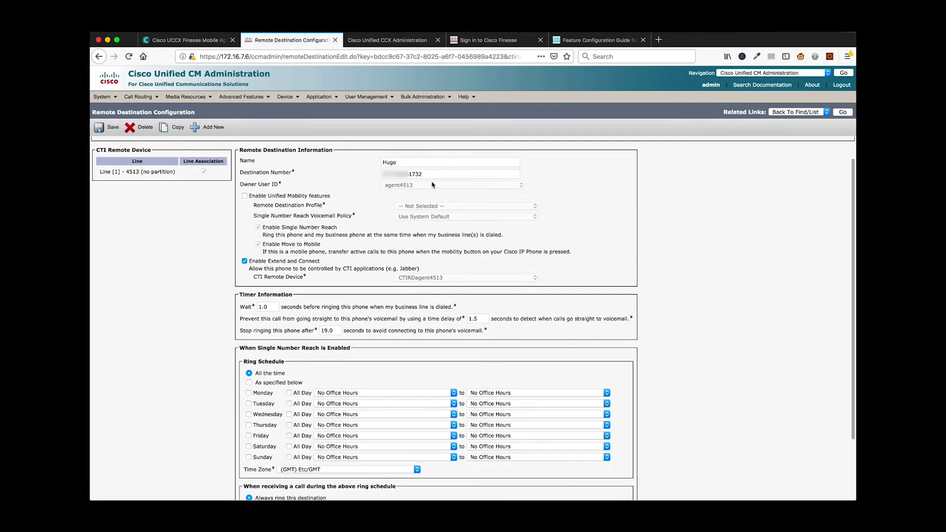
drag(452, 173, 325, 174)
click(354, 173)
drag(435, 174, 362, 173)
click(342, 177)
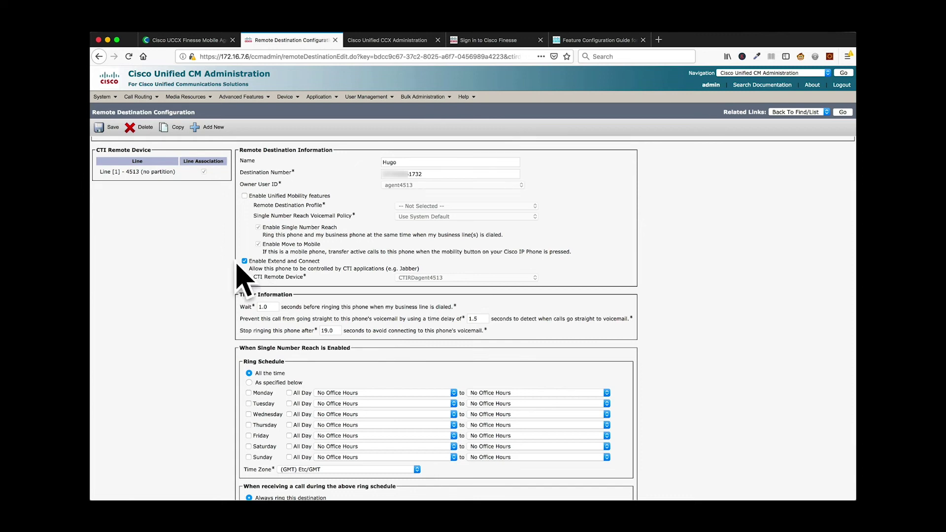
scroll(366, 268, down, 3)
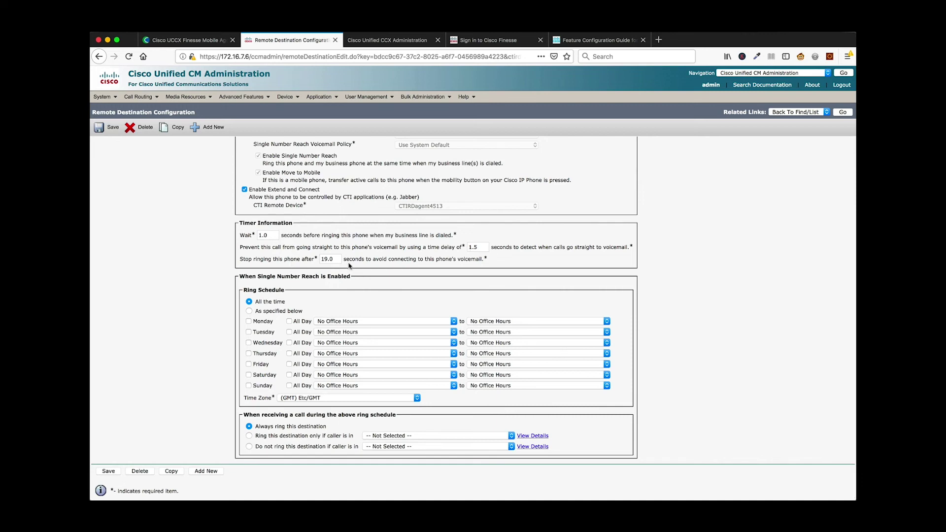
scroll(349, 266, down, 1)
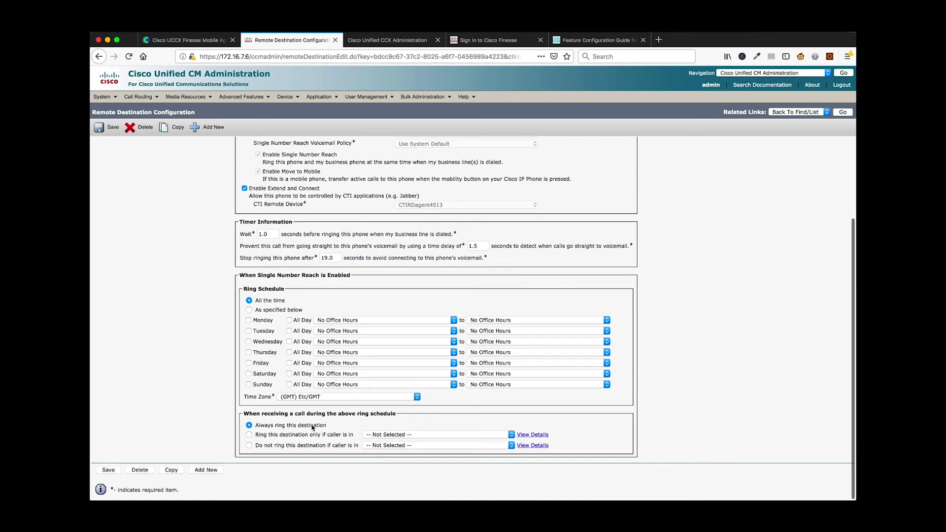
scroll(331, 424, up, 3)
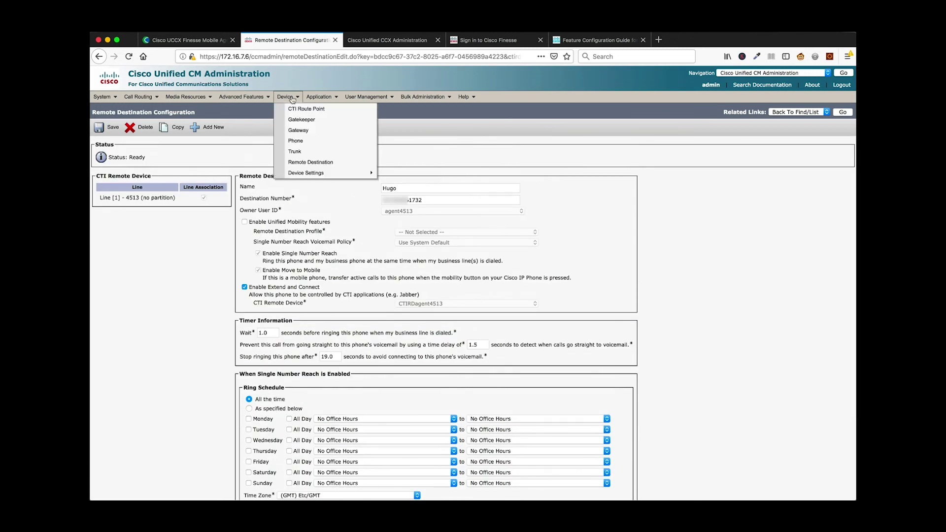
Open line 4513's Directory Number Configuration from the CTIRDagent4513 device.
mouse_move(286, 96)
click(296, 142)
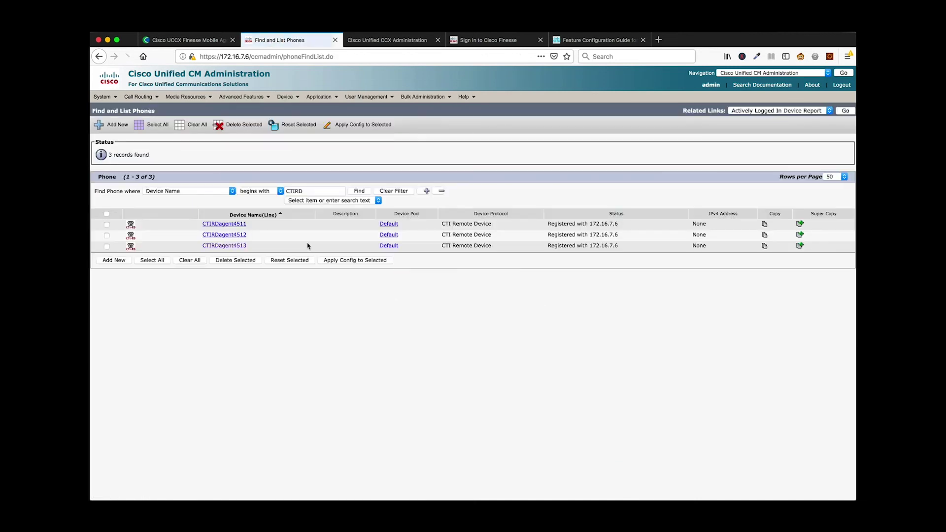
click(217, 247)
click(158, 188)
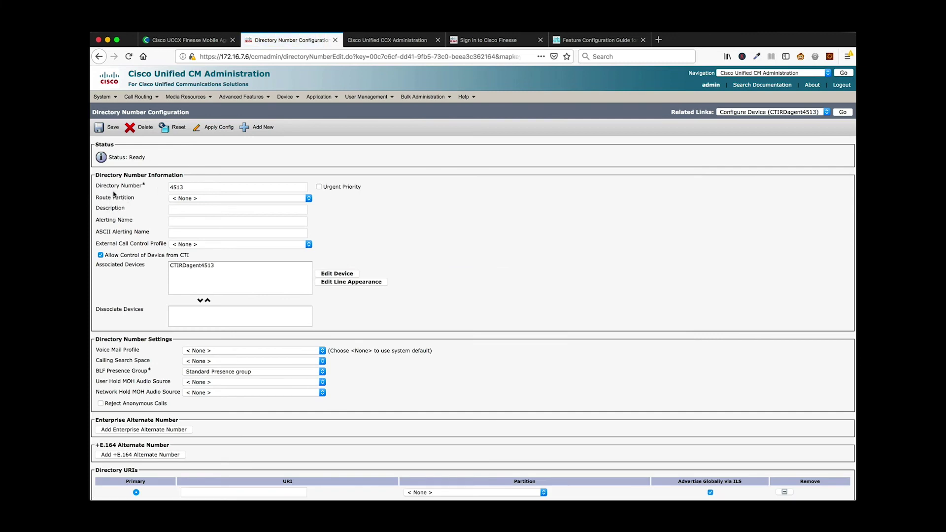
scroll(245, 194, down, 1)
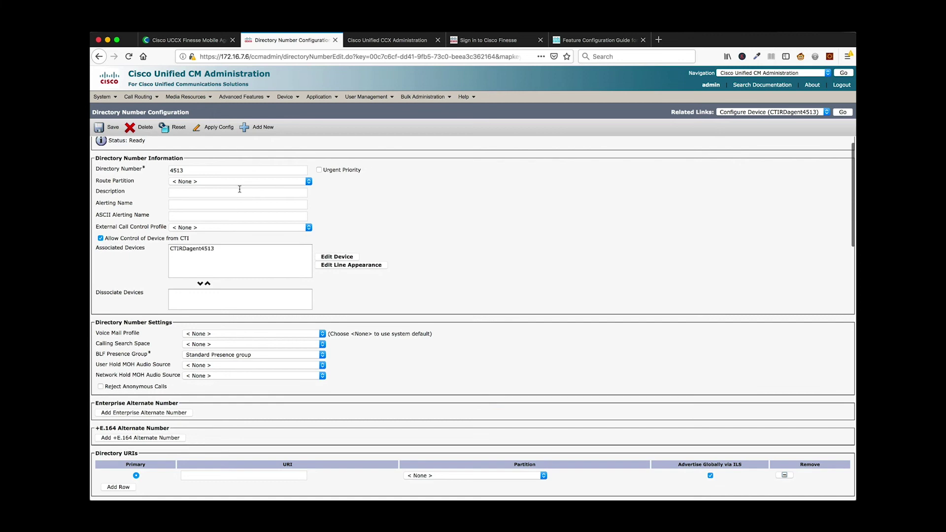
drag(212, 174, 146, 165)
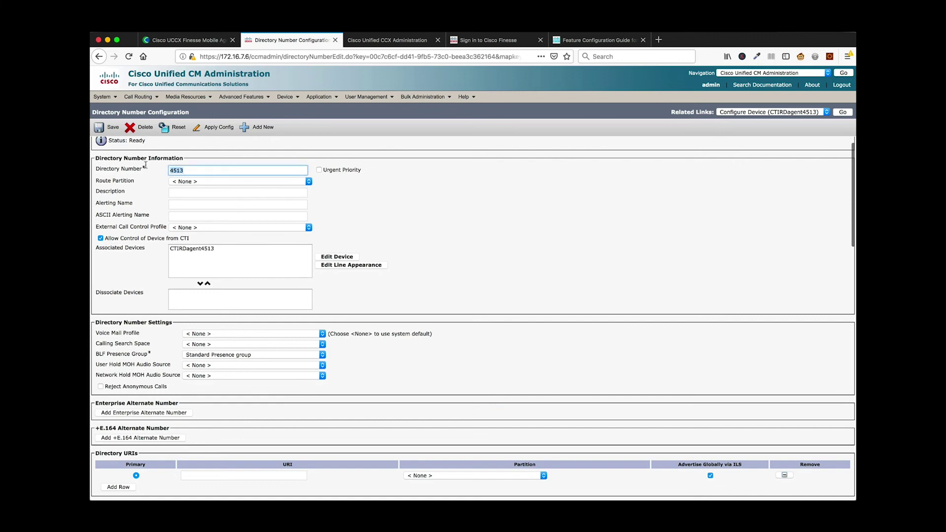
click(163, 187)
scroll(163, 187, down, 5)
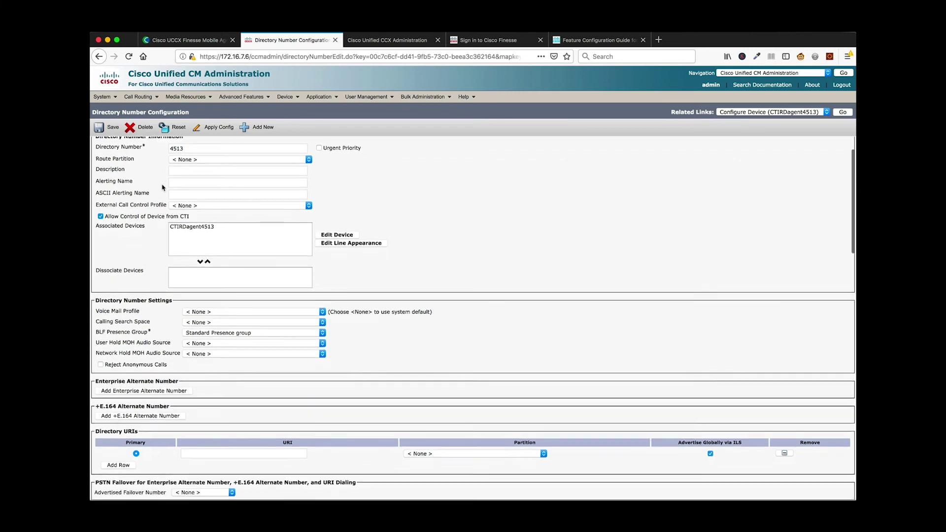
scroll(163, 187, down, 3)
scroll(162, 187, up, 2)
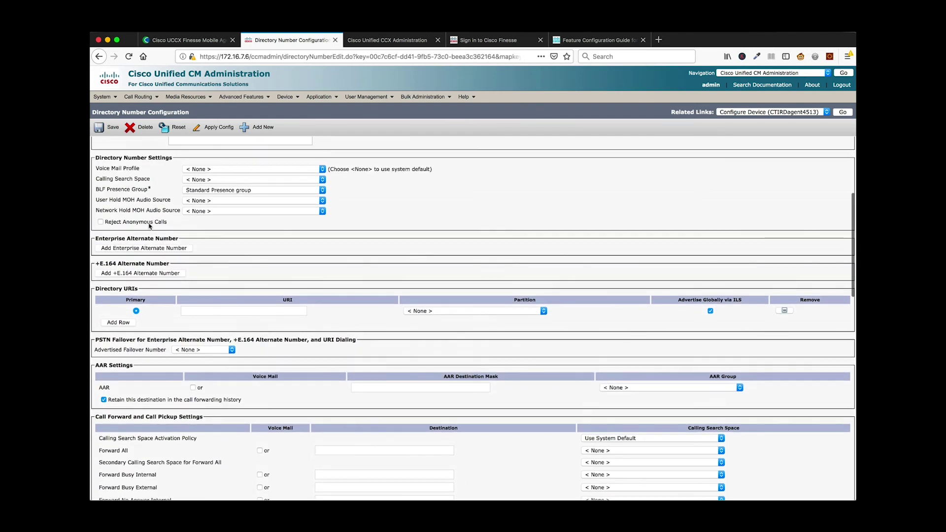
scroll(158, 207, up, 5)
scroll(153, 227, down, 3)
scroll(153, 227, down, 10)
scroll(220, 372, down, 2)
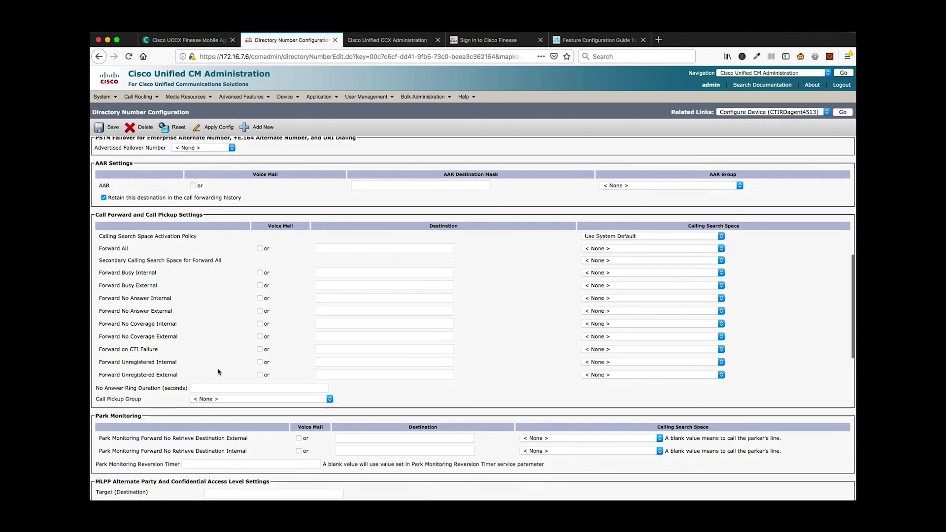
Set No Answer Ring Duration to 25 seconds and review Users Associated with Line.
click(218, 387)
text(25)
click(207, 345)
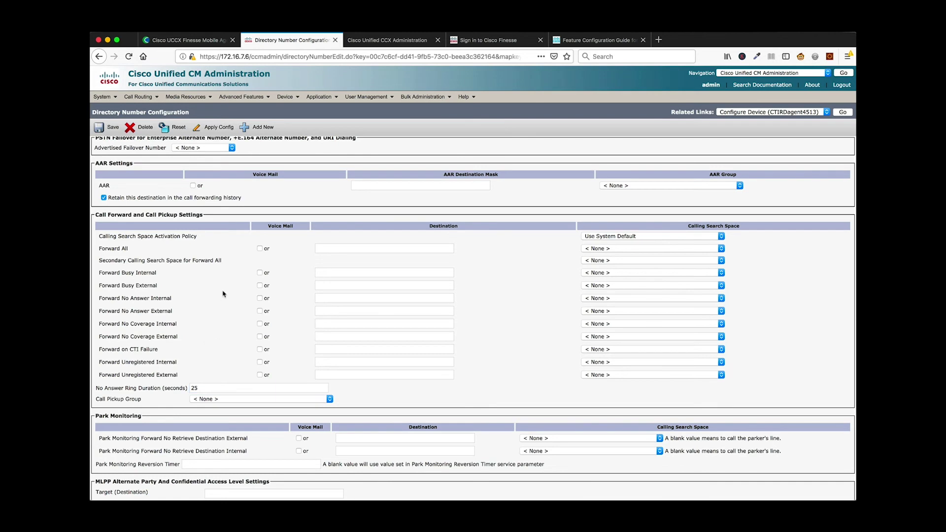
scroll(223, 295, down, 7)
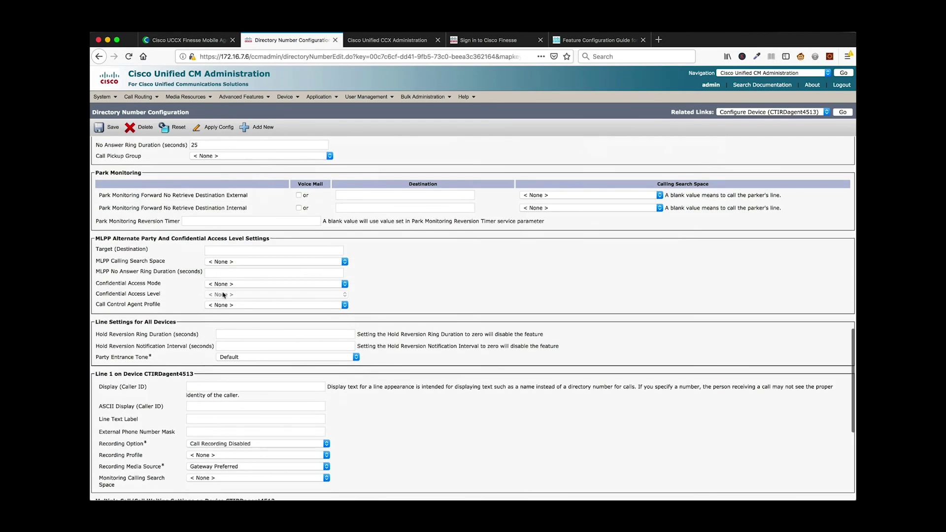
scroll(223, 293, down, 3)
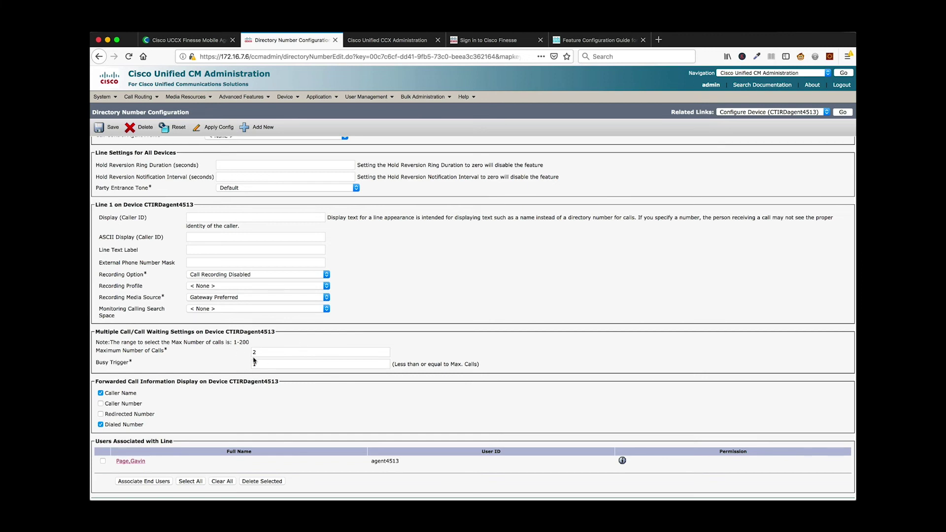
scroll(247, 478, down, 1)
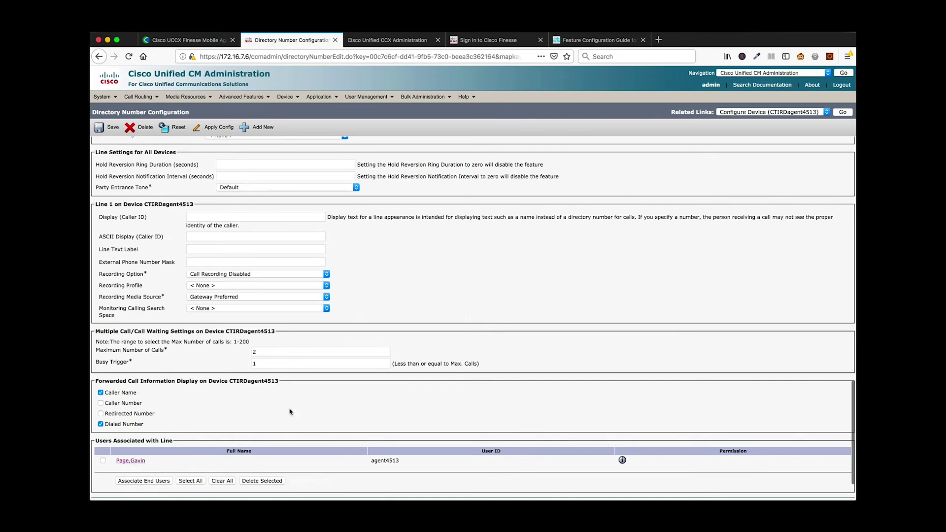
scroll(283, 351, up, 1)
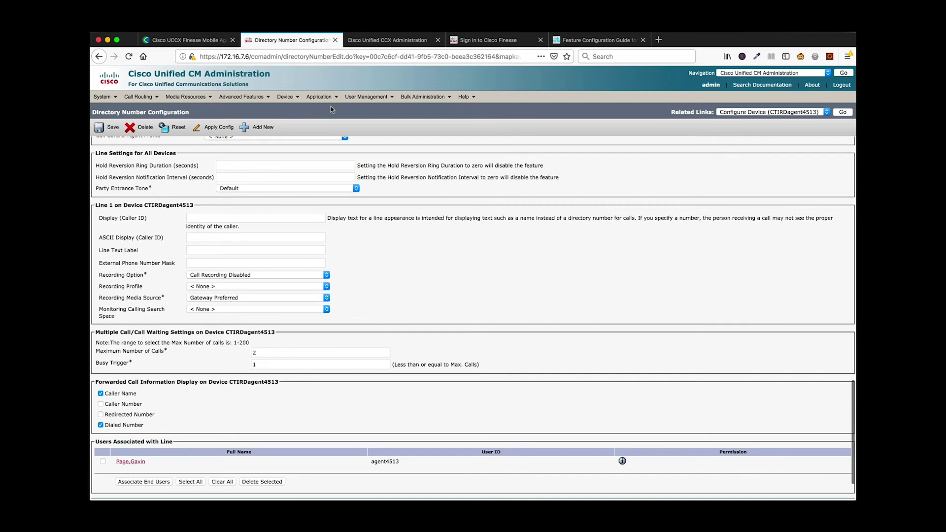
Open agent4513's end user record and inspect controlled device CTIRDagent4513.
mouse_move(367, 96)
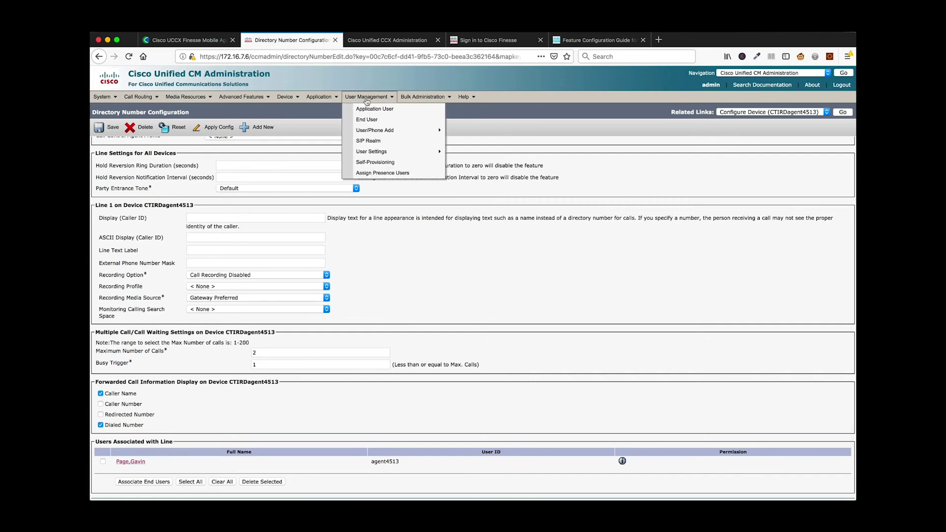
click(378, 121)
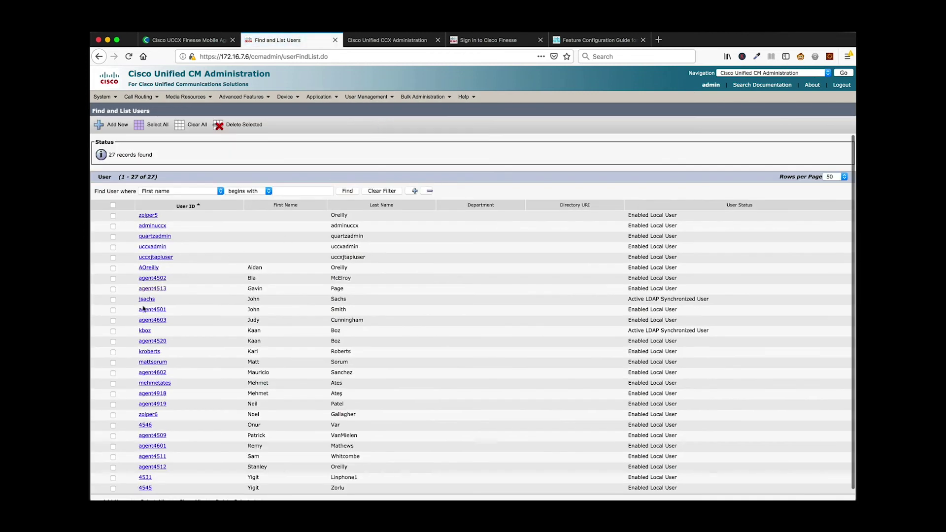
click(151, 290)
scroll(183, 294, down, 3)
scroll(184, 294, down, 5)
click(200, 184)
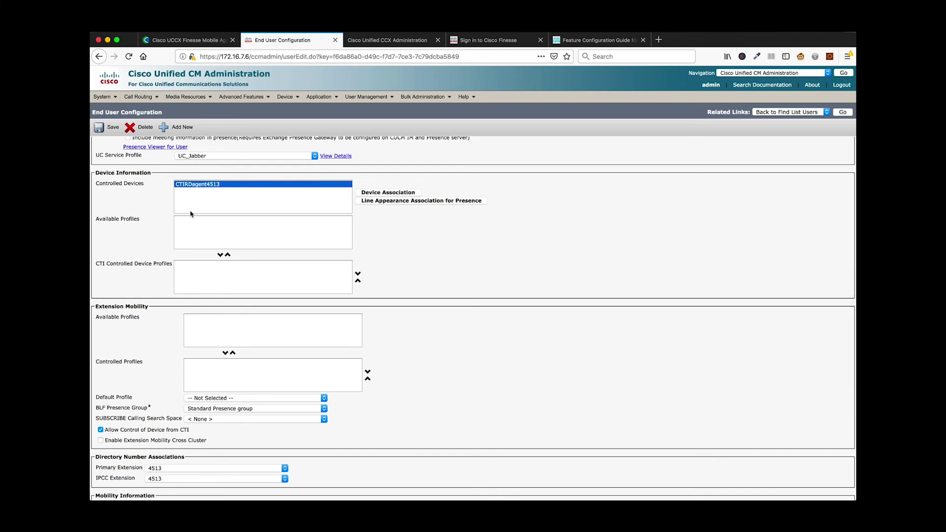
In the Comstice guide, read step 19 on the UCCX Select Resource step with Connect Yes.
click(213, 44)
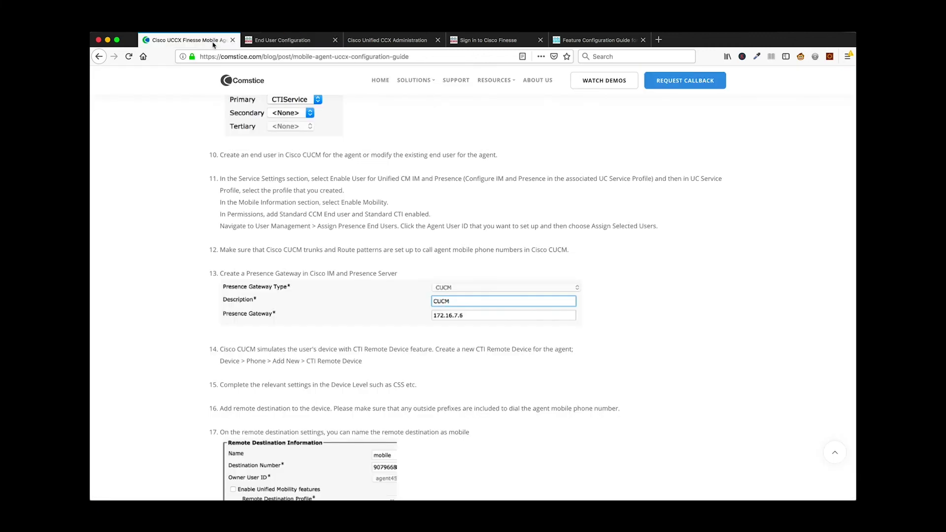
scroll(295, 275, down, 5)
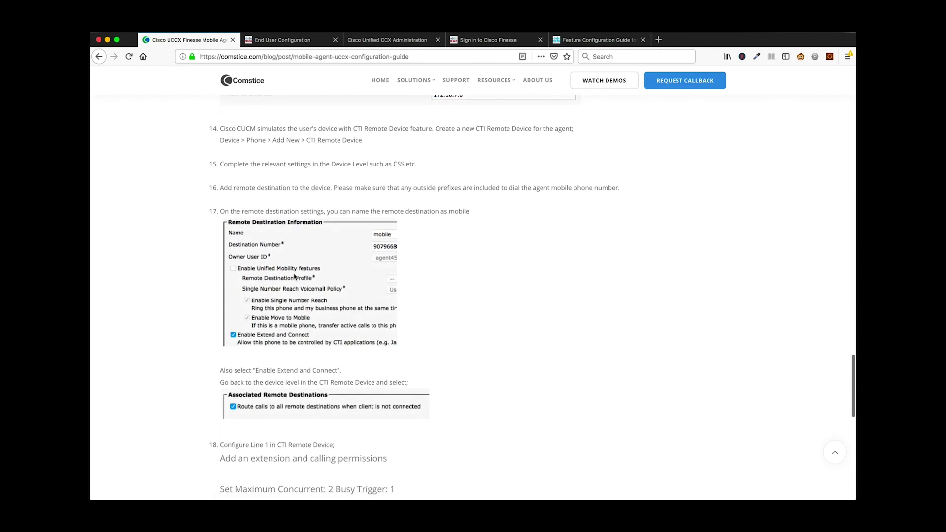
scroll(295, 277, down, 1)
scroll(296, 277, down, 3)
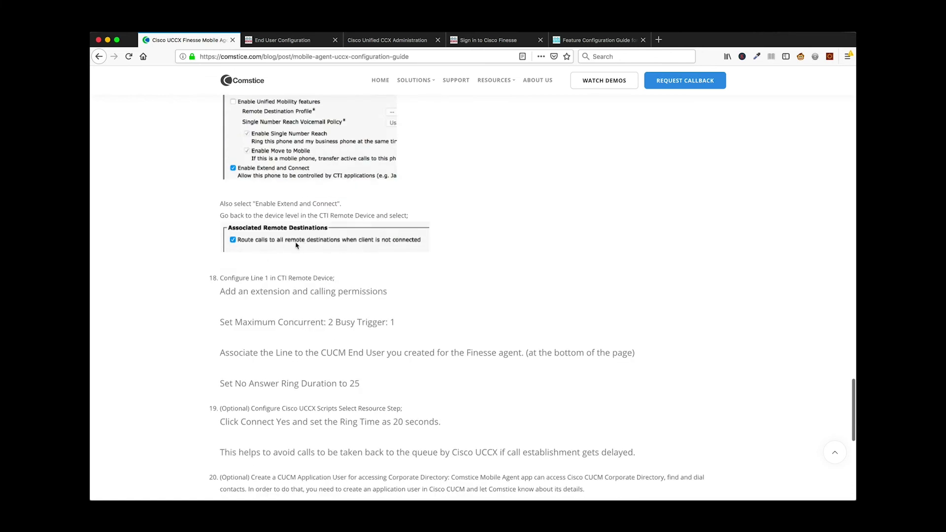
scroll(283, 250, down, 2)
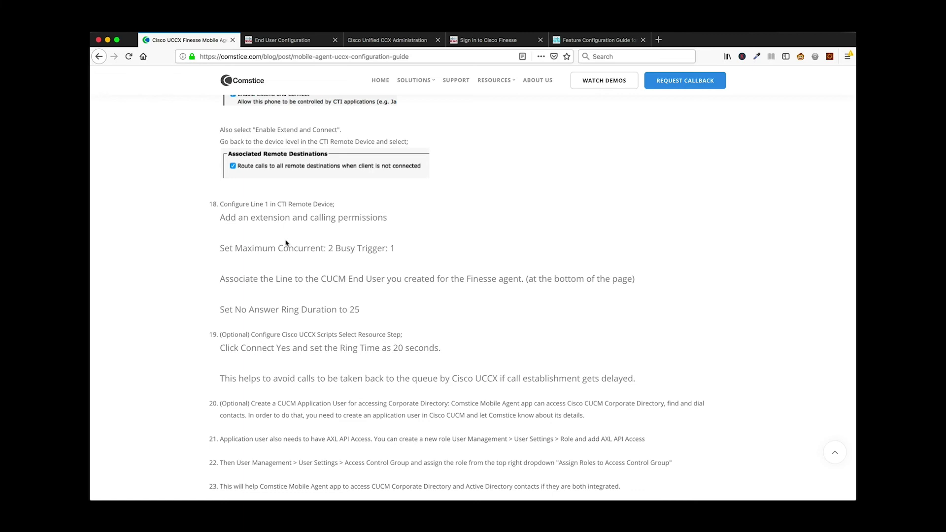
scroll(296, 246, down, 2)
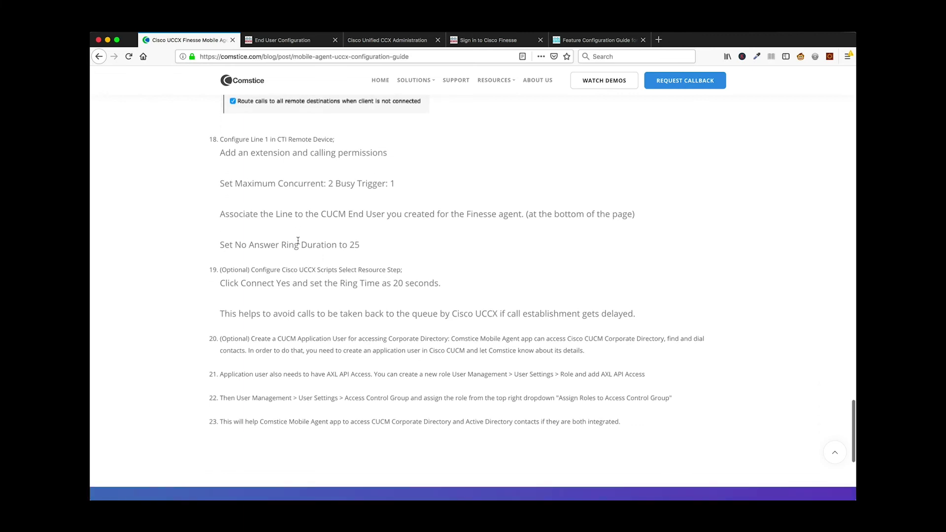
drag(448, 288, 404, 272)
click(303, 268)
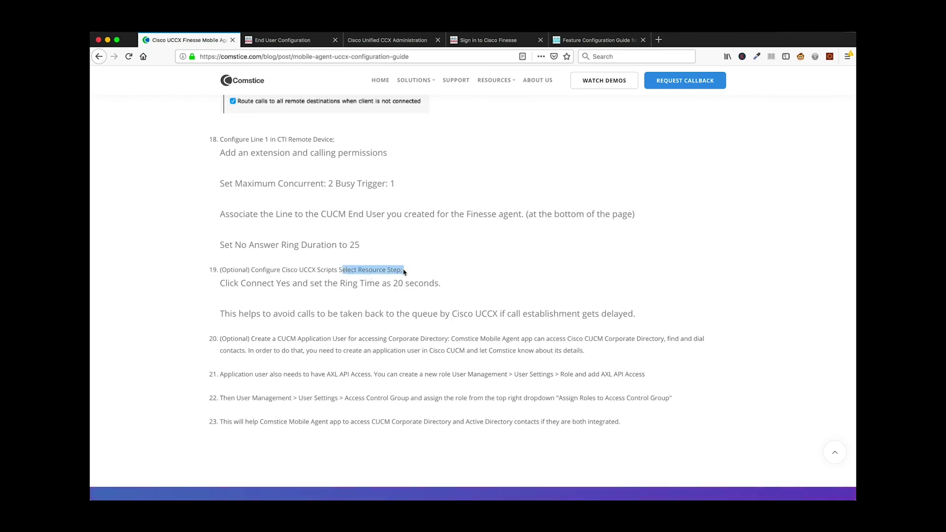
click(311, 269)
drag(298, 270, 443, 270)
click(443, 270)
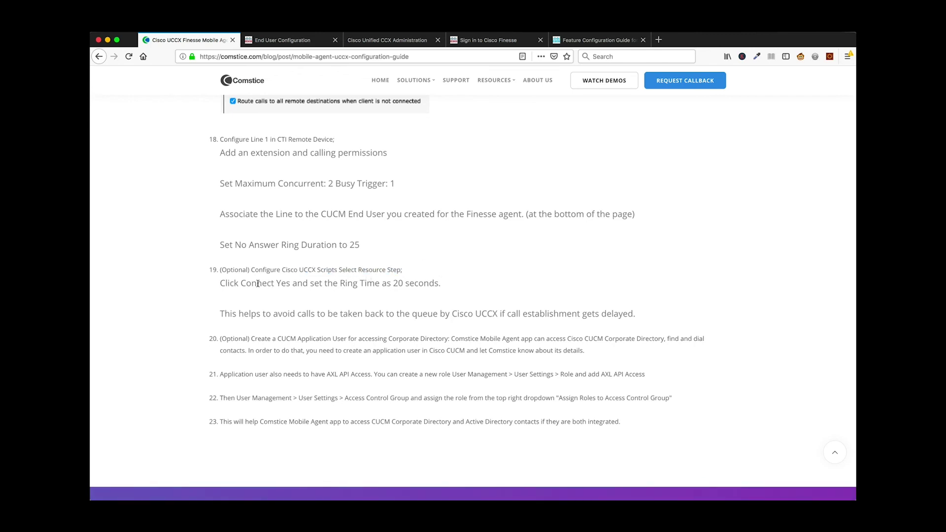
drag(249, 283, 285, 285)
click(285, 285)
Read step 20 about the optional AXL application user.
scroll(412, 285, down, 3)
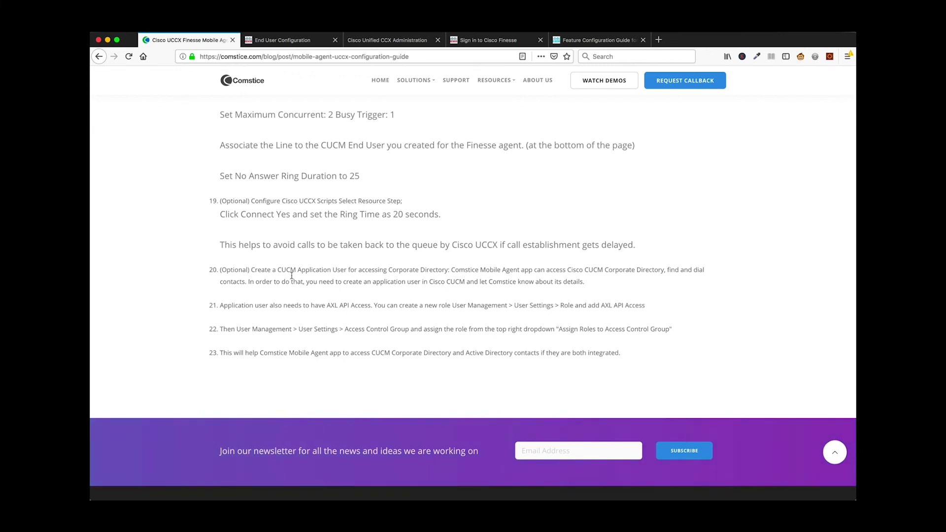
drag(275, 269, 391, 280)
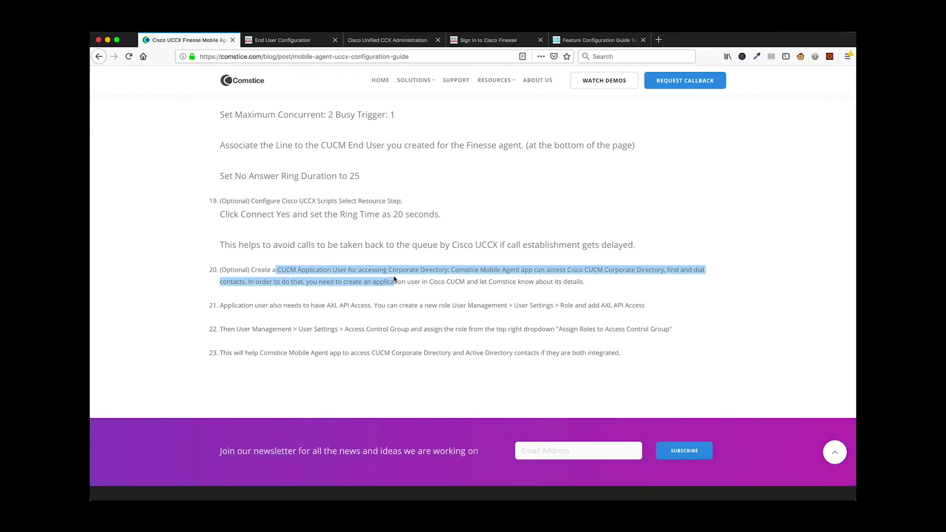
click(394, 279)
List all application users in Unified CM Administration and open the AXL user.
click(300, 44)
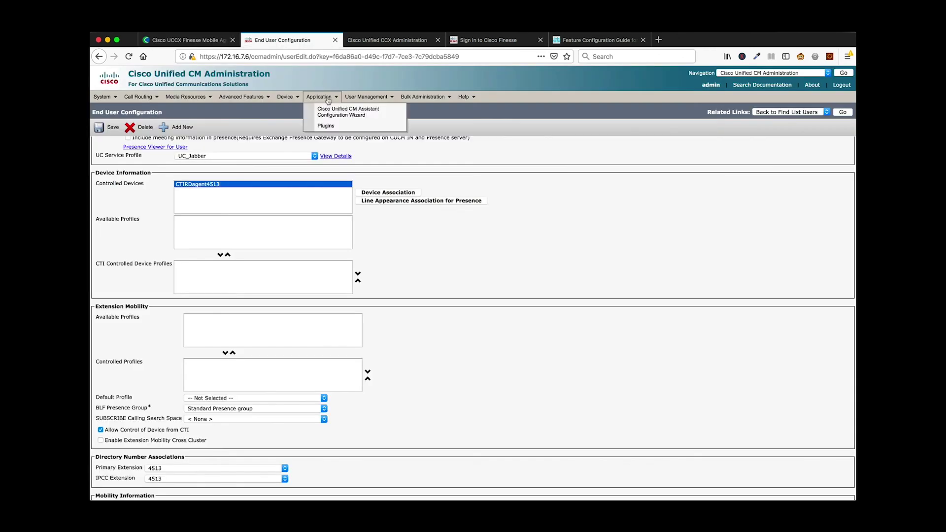
click(371, 109)
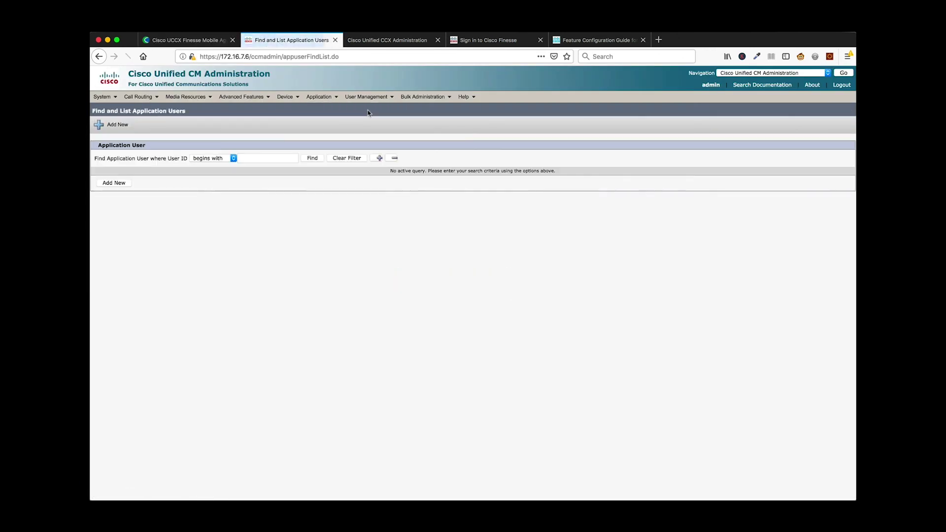
click(311, 158)
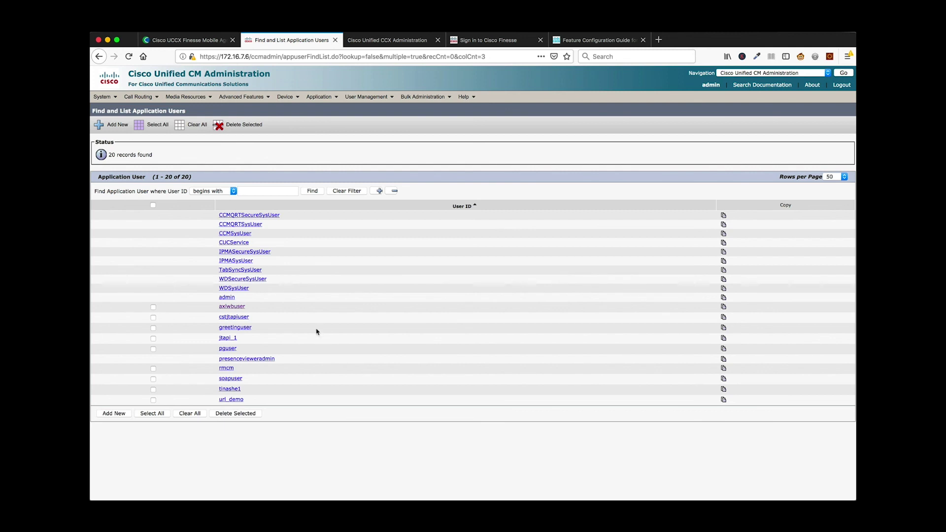
click(238, 308)
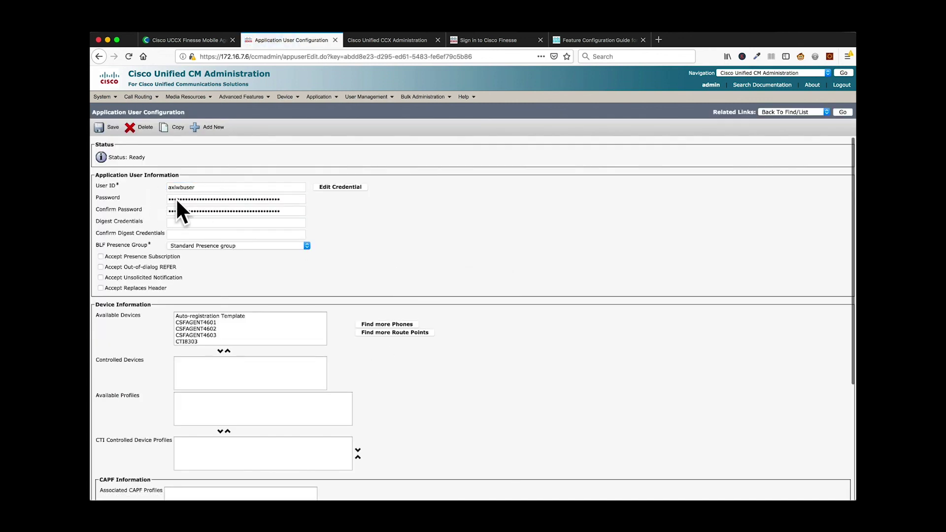
Verify the AXL user's Standard AXL API Access role, then return to the Comstice guide.
scroll(375, 269, down, 5)
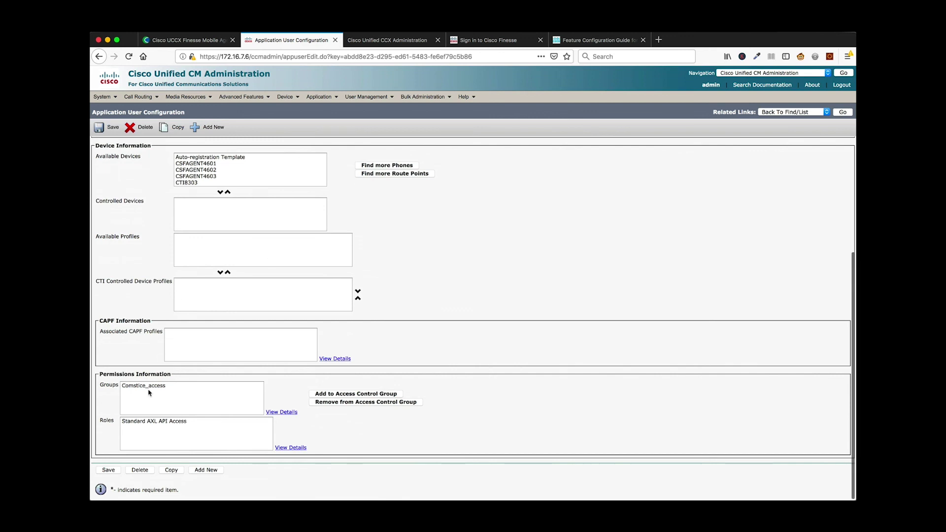
click(155, 425)
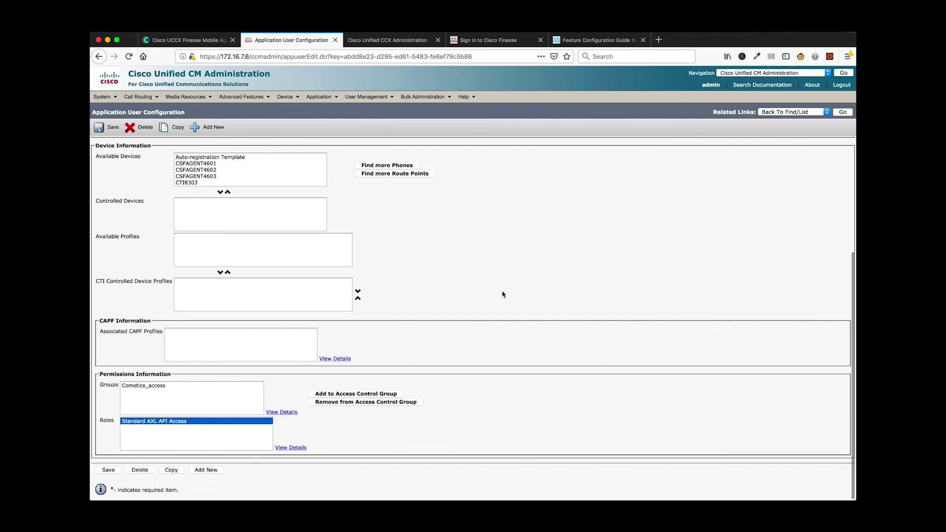
scroll(500, 295, up, 5)
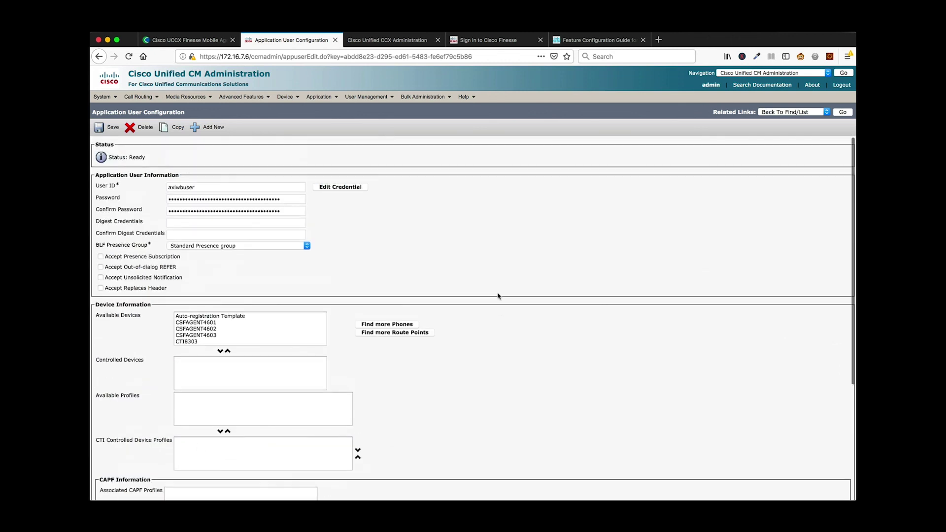
click(197, 41)
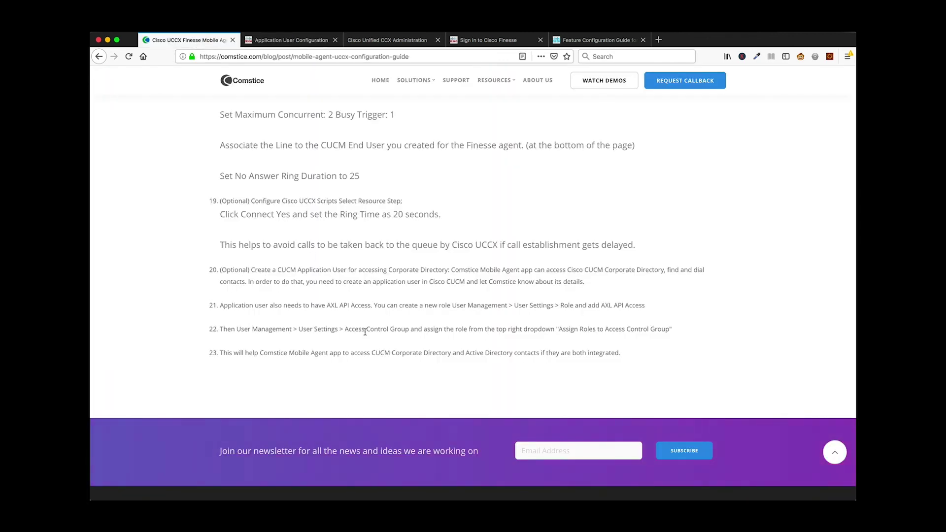
drag(676, 329, 569, 329)
click(473, 355)
drag(374, 353, 556, 353)
click(502, 354)
click(554, 353)
scroll(482, 270, up, 3)
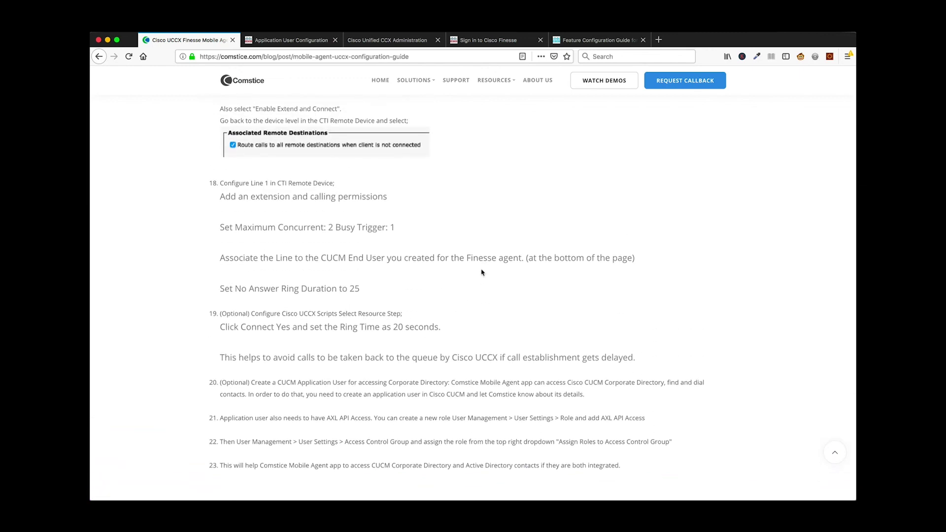